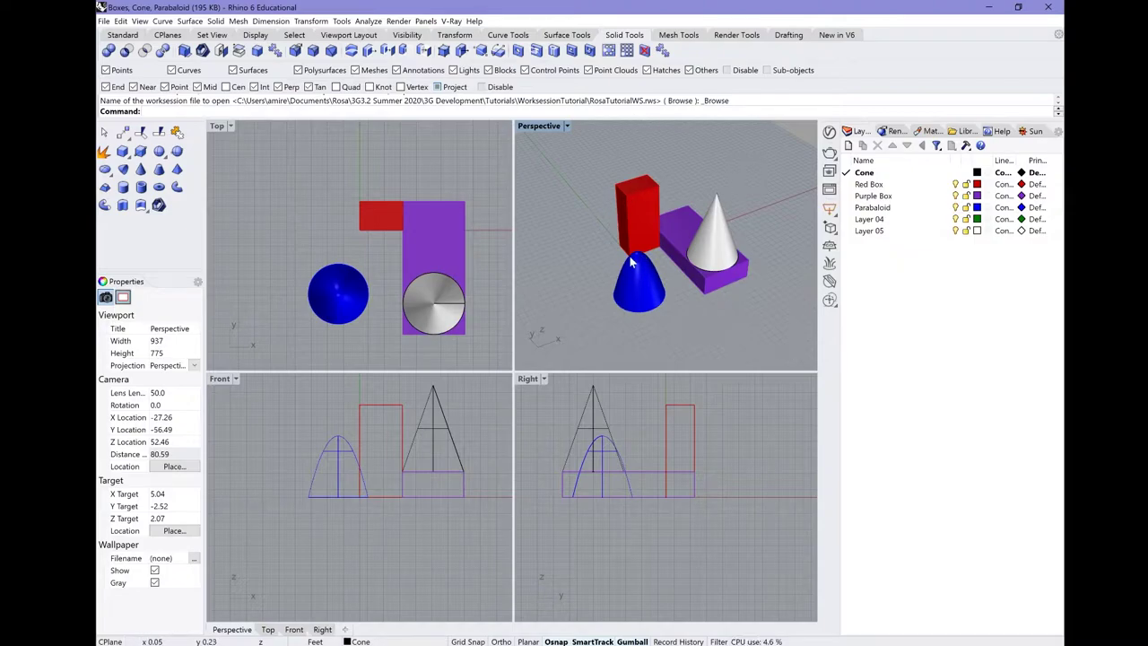
Open the File menu, then dismiss it without choosing any command
click(104, 21)
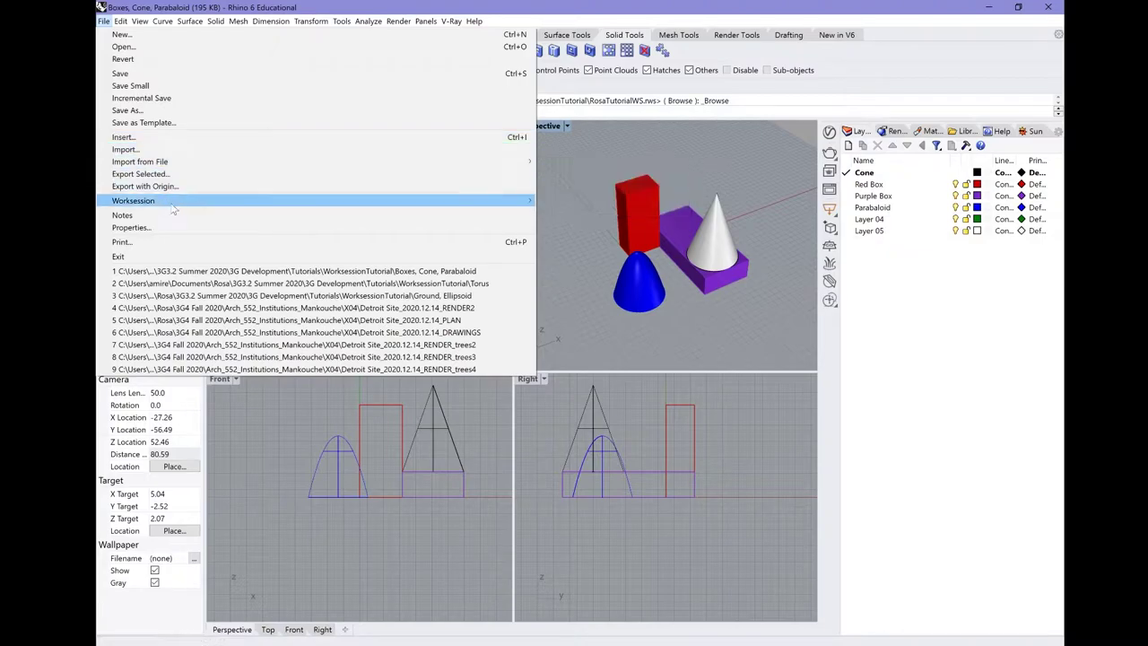
mouse_move(149, 202)
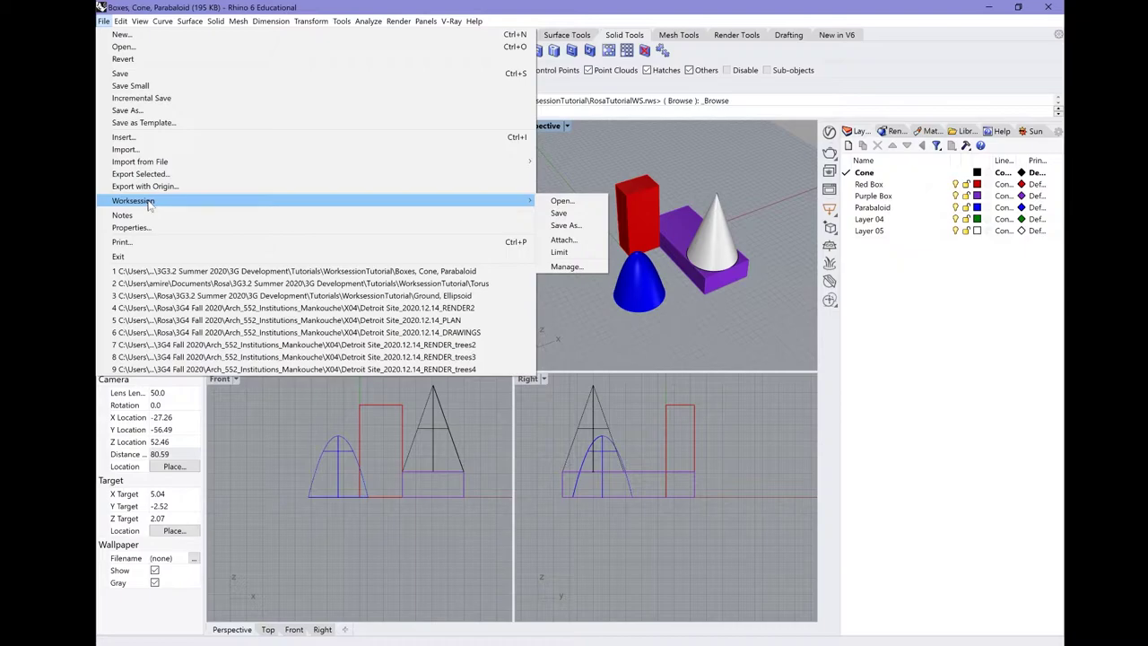
click(584, 157)
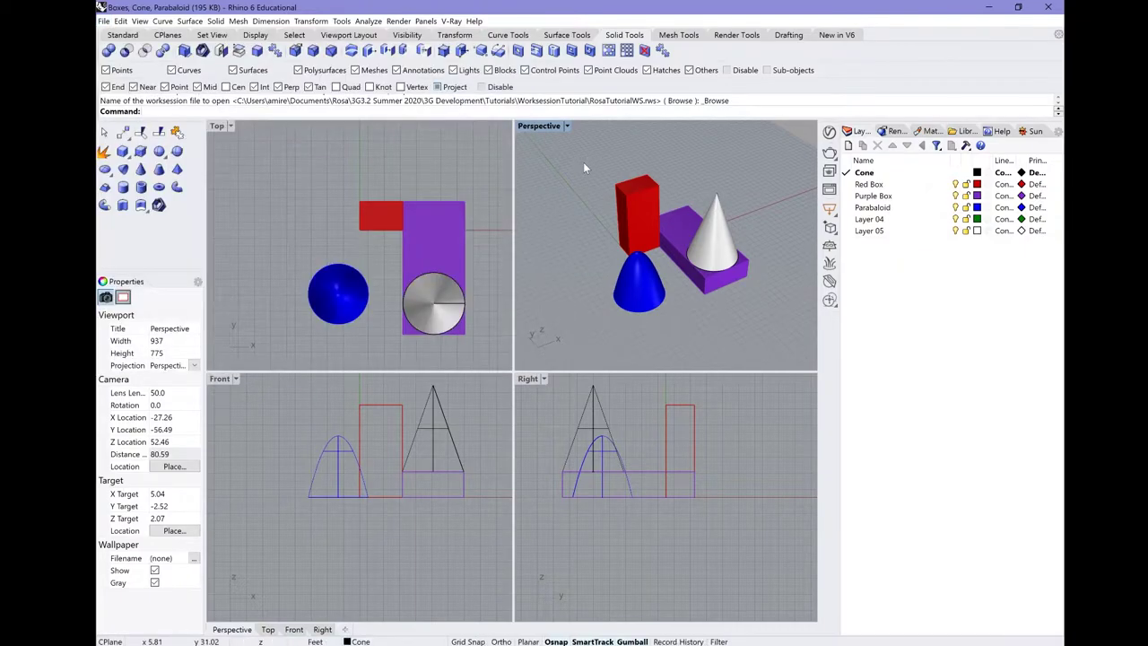
Open the Worksession Manager with Worksession and attach the Ground, Ellipsoid and Torus model files
text(Work)
key(Return)
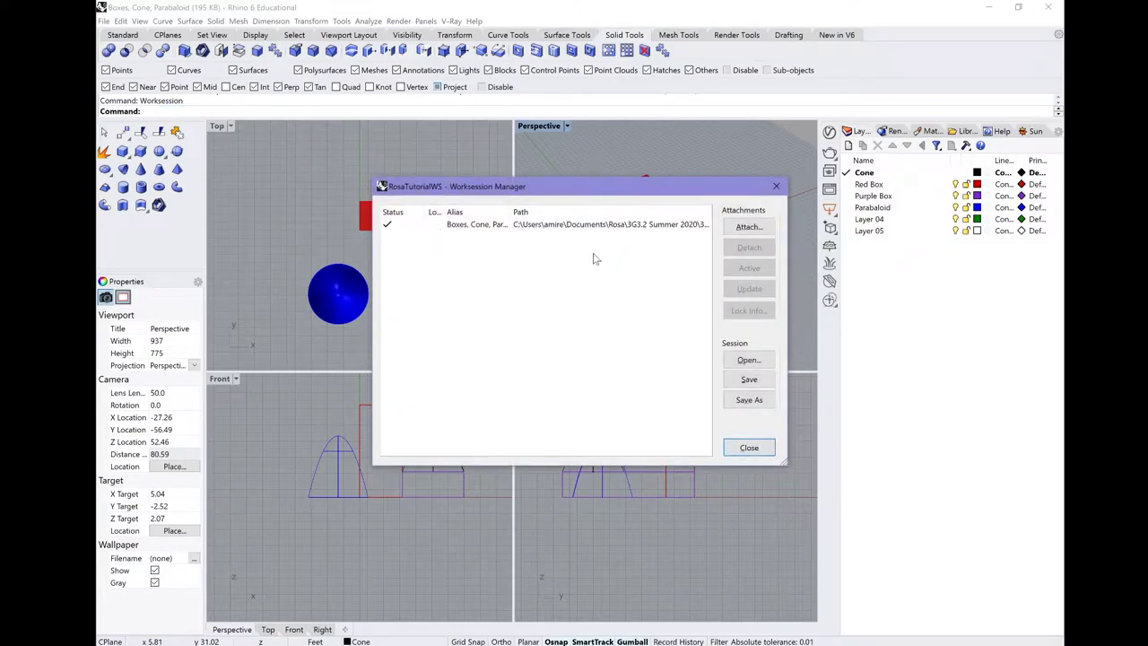
click(749, 227)
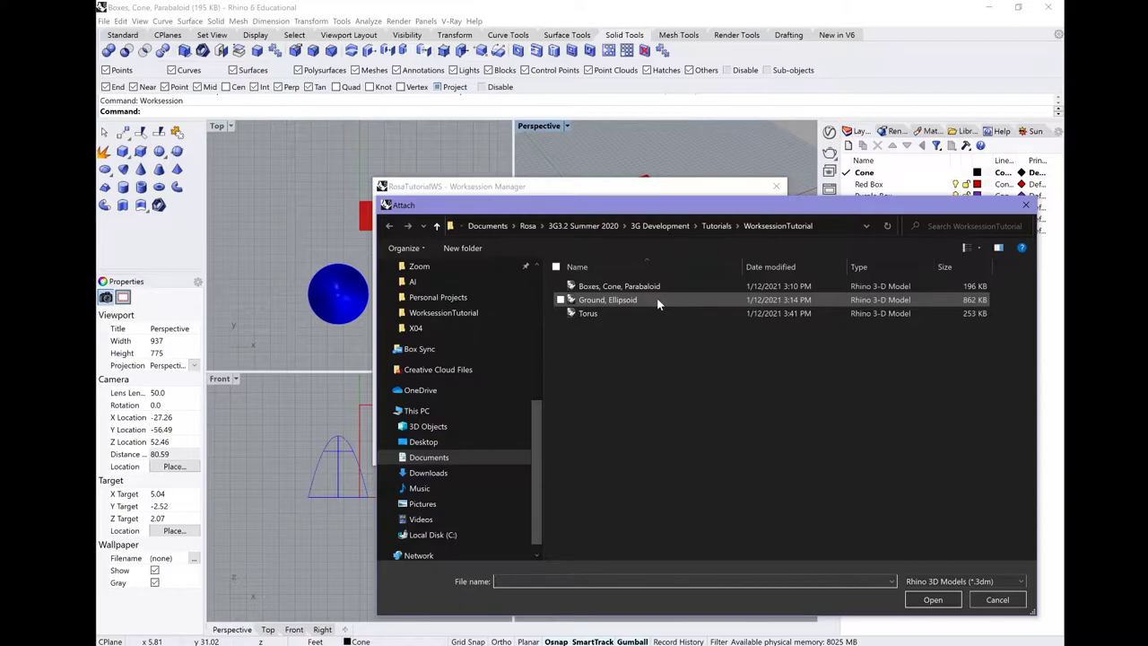
click(657, 300)
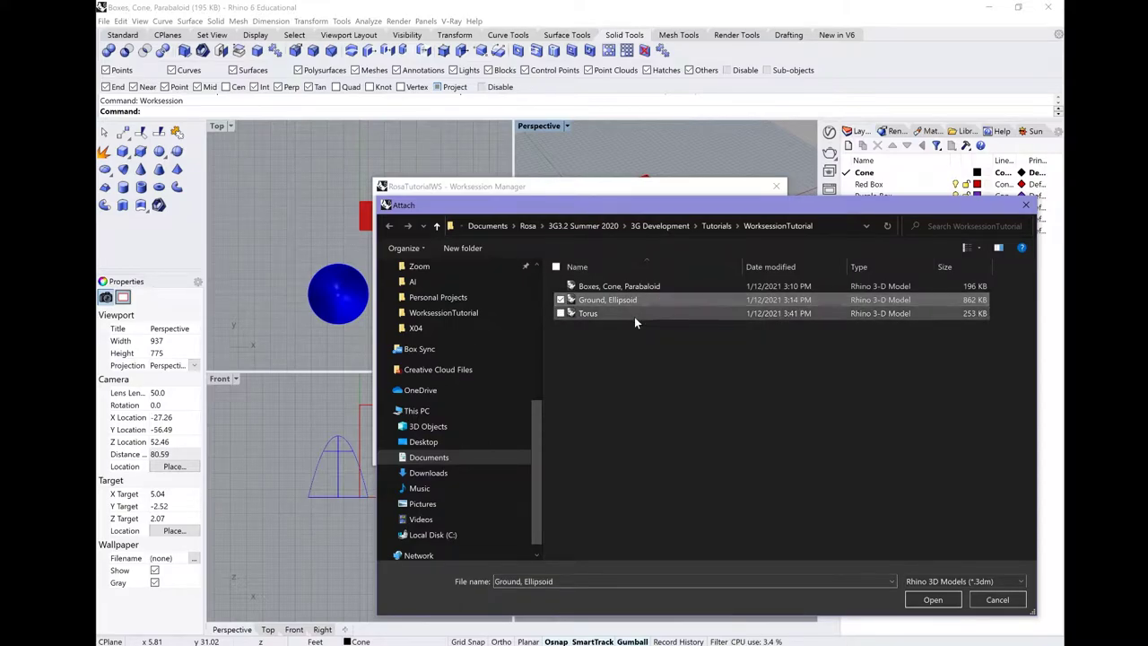
ctrl+click(633, 316)
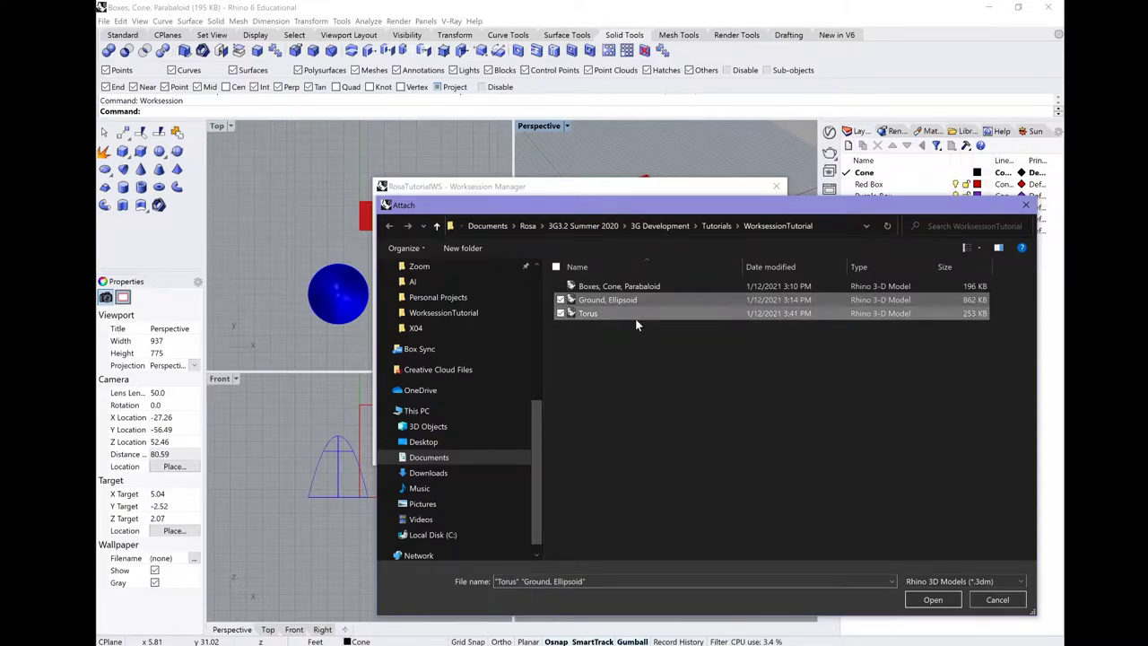
click(930, 600)
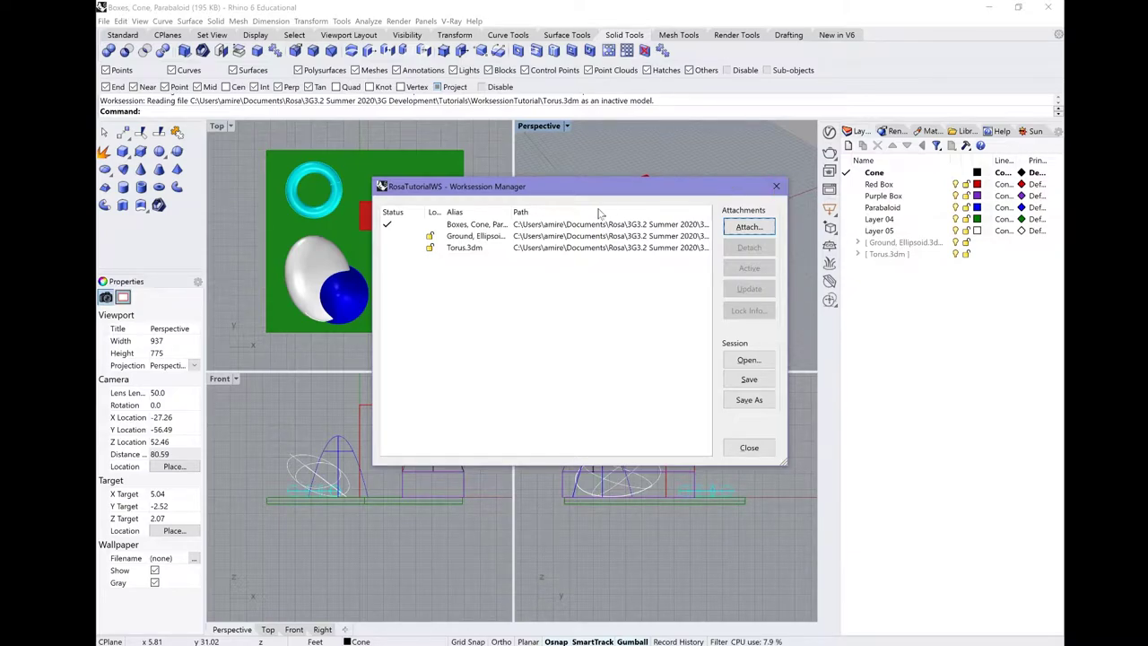
Detach the Ground, Ellipsoid model from the worksession, leaving Torus.3dm attached
click(624, 237)
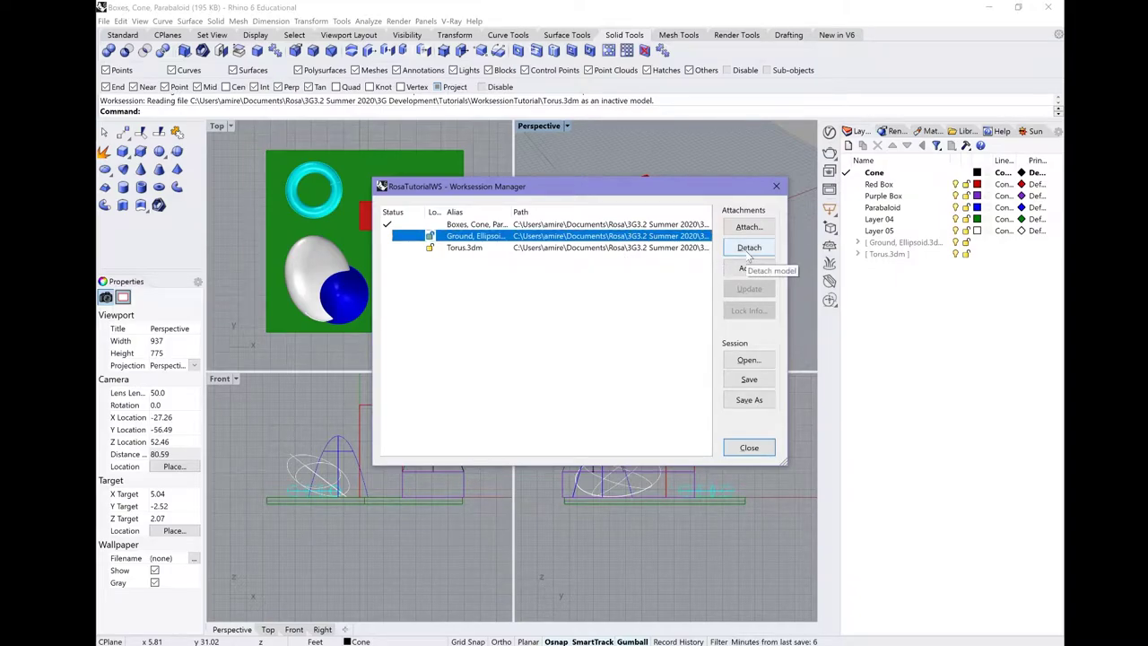
click(748, 248)
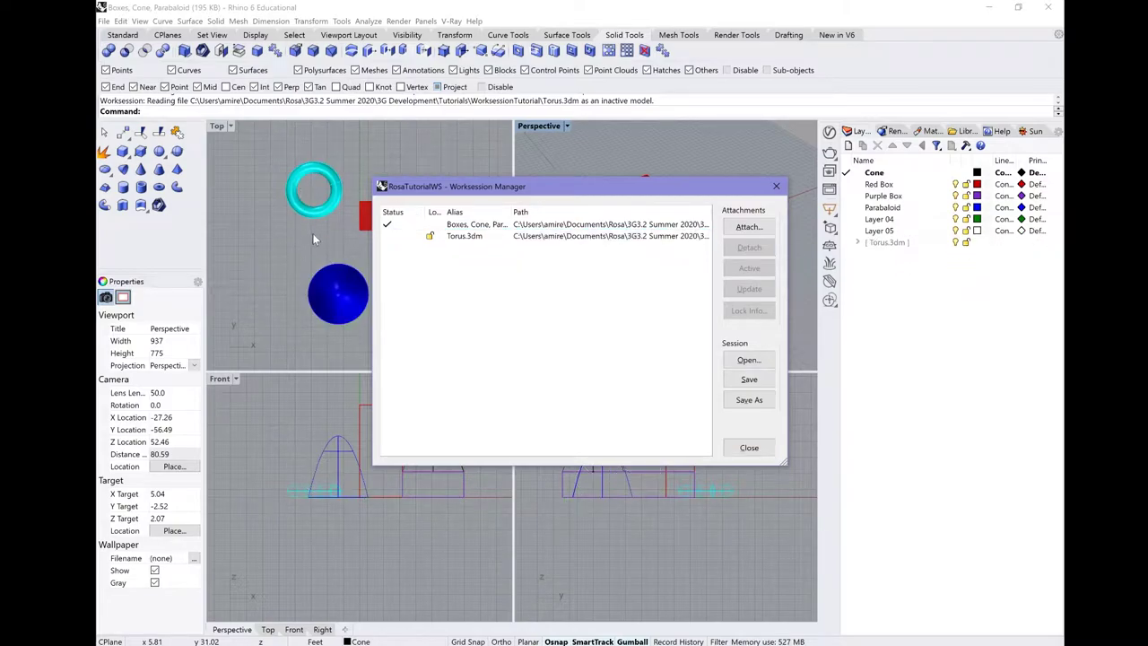
click(577, 236)
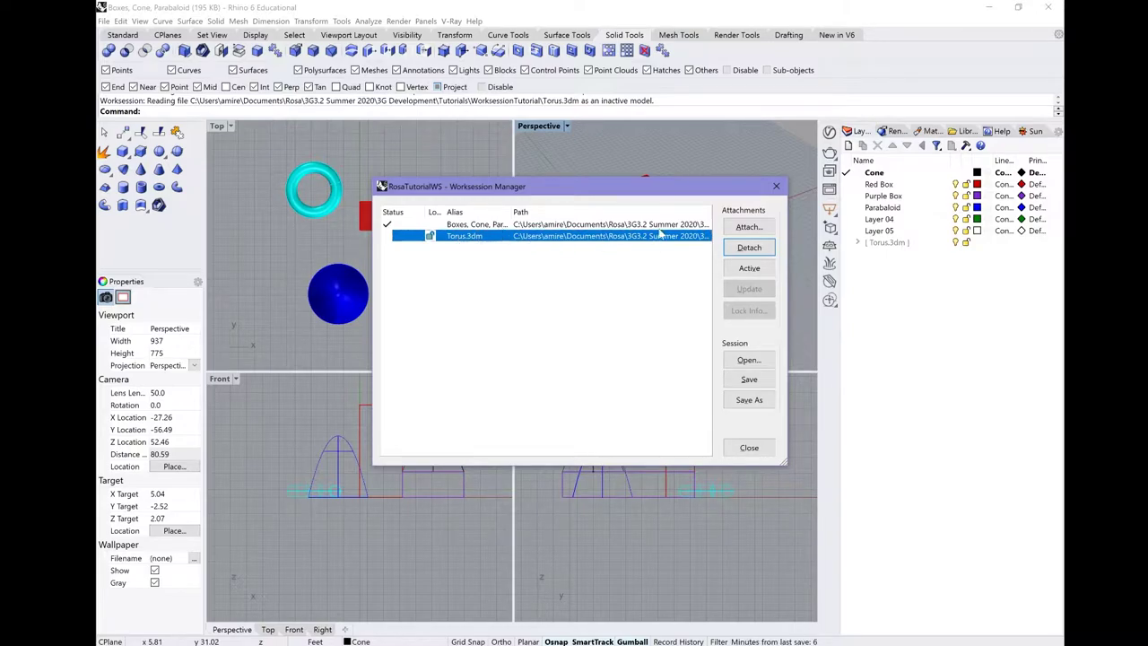
Reattach the Ground, Ellipsoid model file to the worksession
click(751, 228)
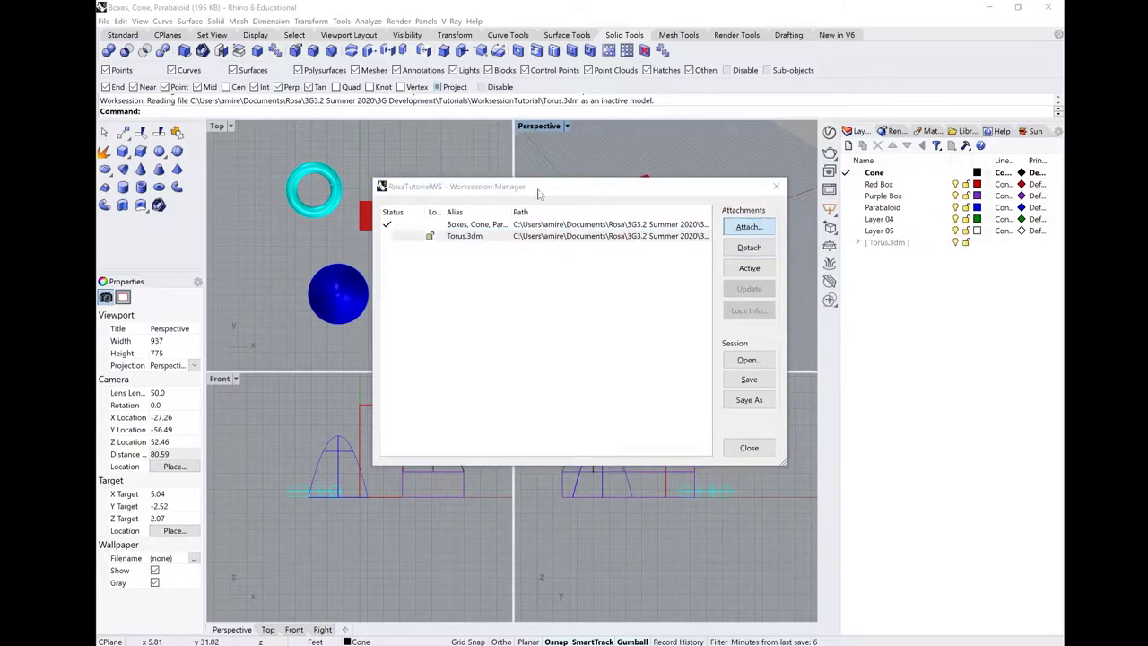
click(631, 299)
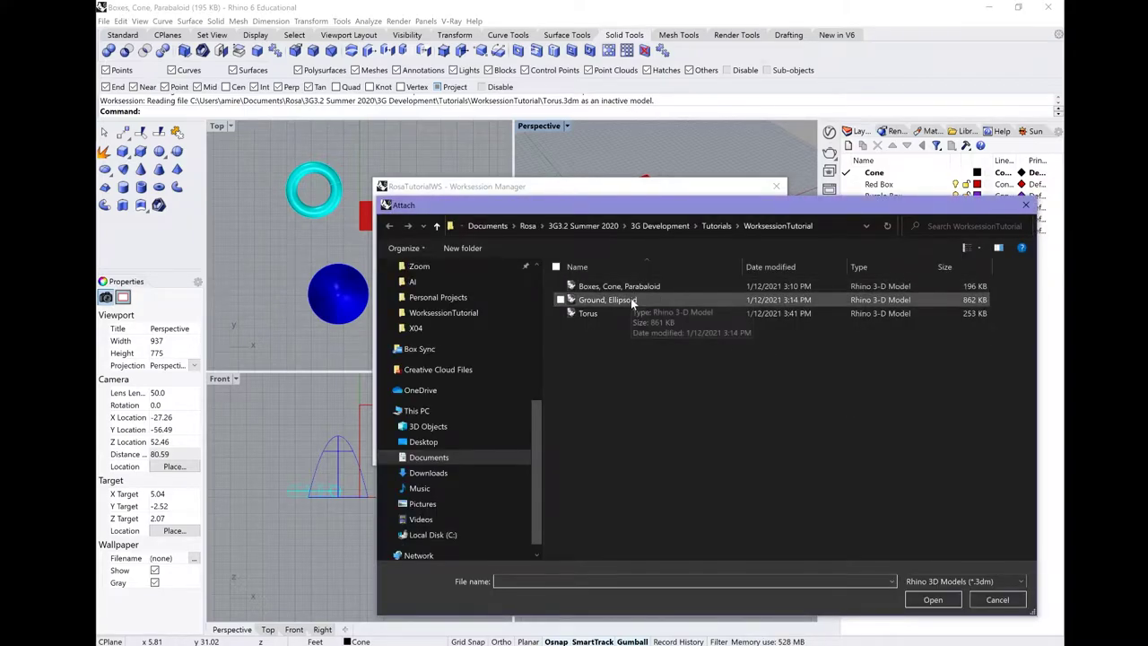
click(949, 600)
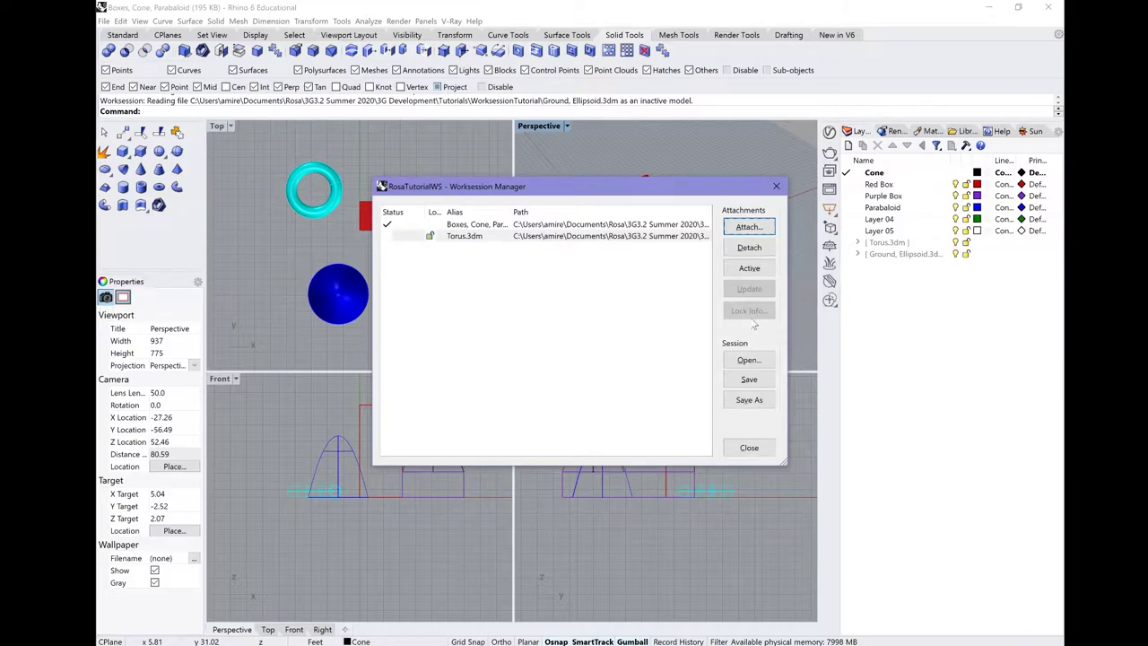
Save the worksession as RosaTutorialWS.rws, replacing the existing file, and close the manager
click(751, 380)
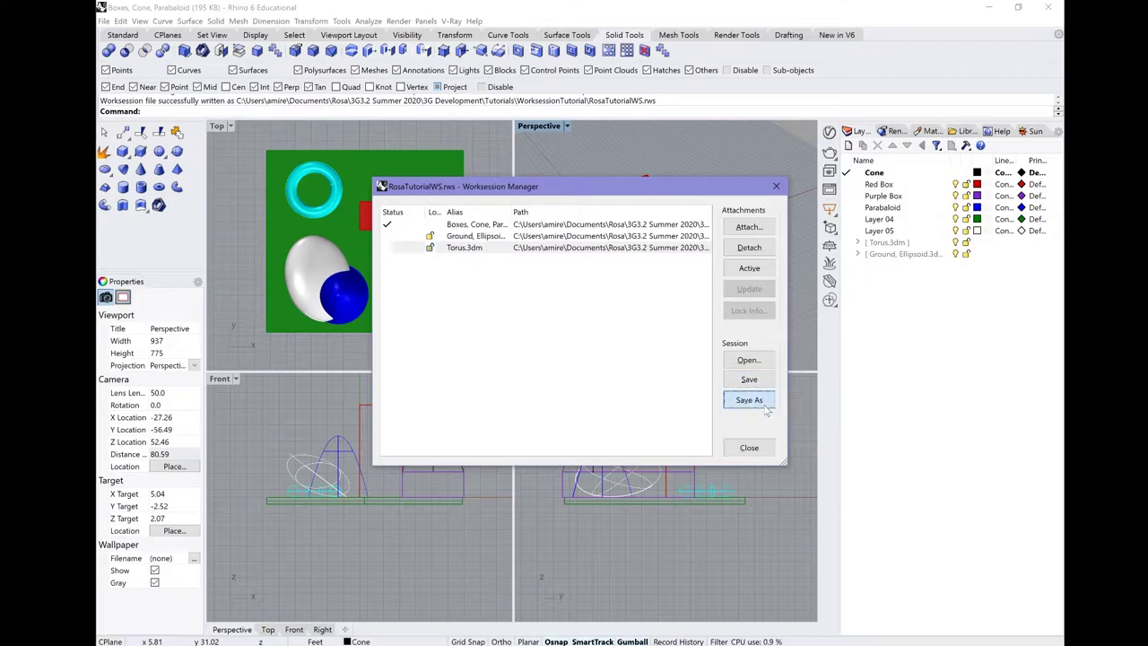
click(750, 400)
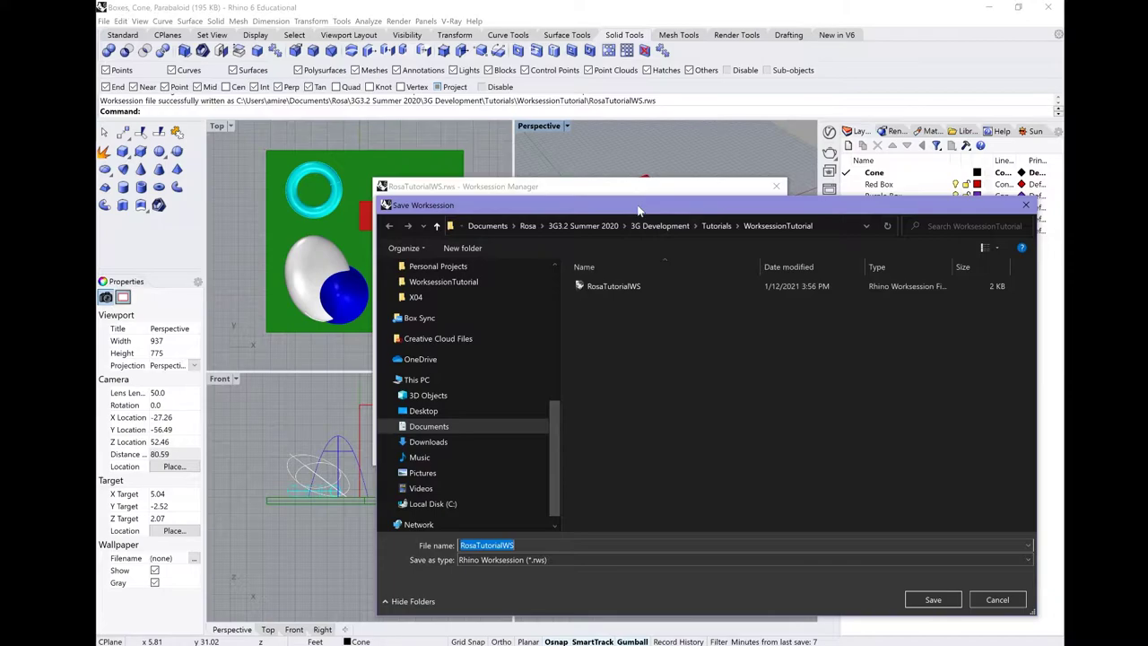
drag(639, 210, 530, 205)
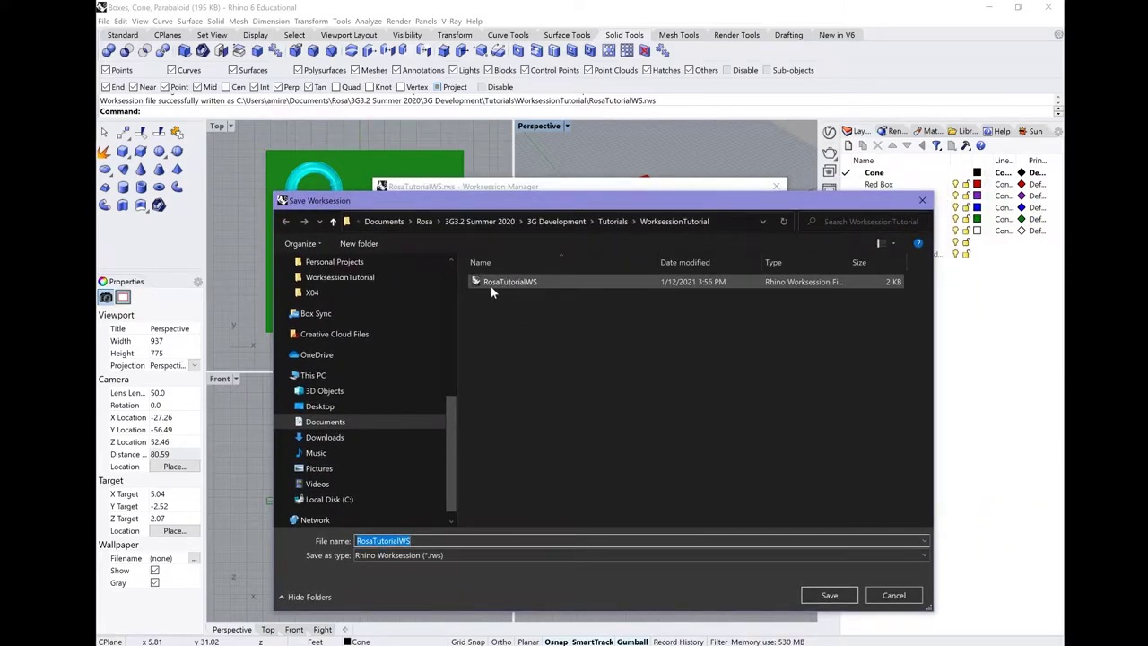
click(830, 595)
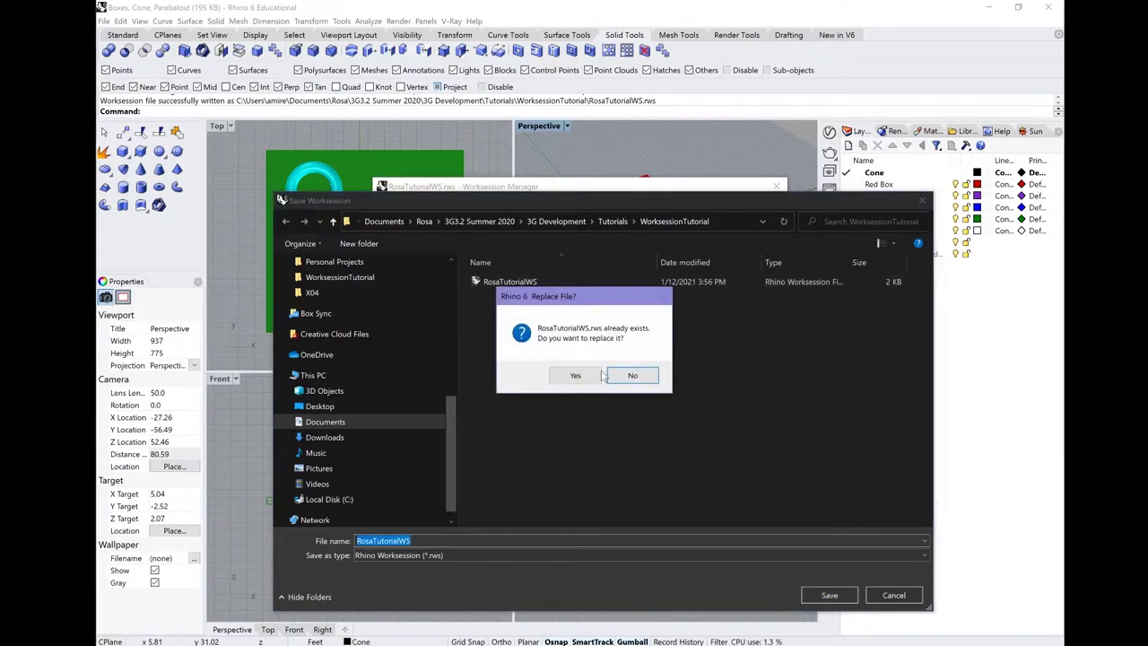
click(577, 379)
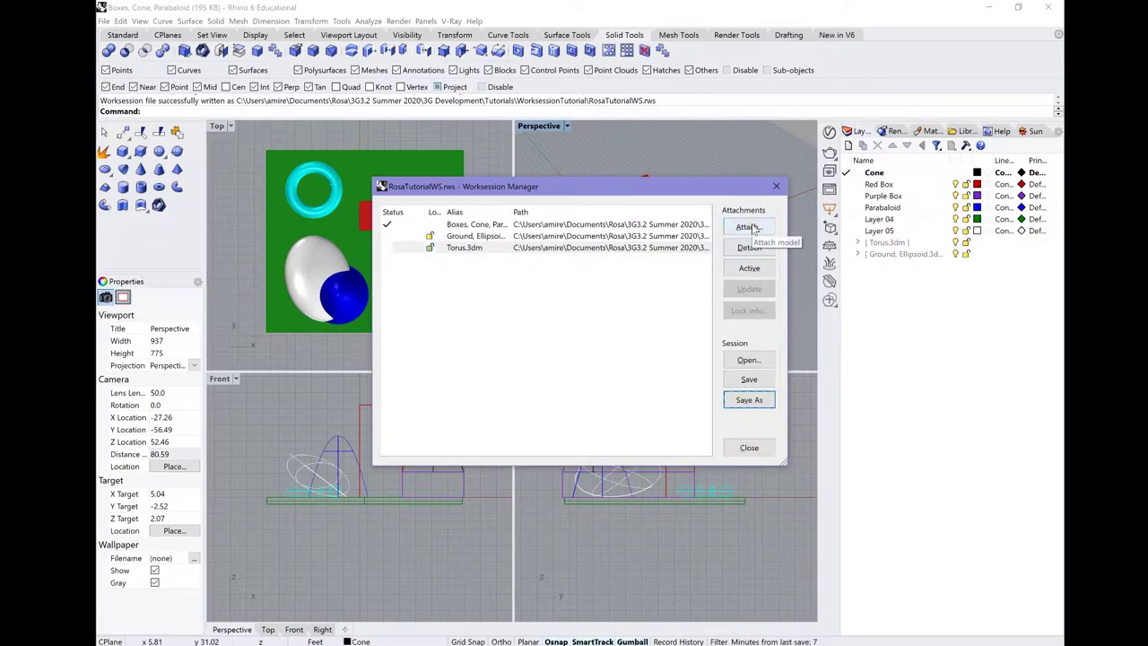
click(482, 235)
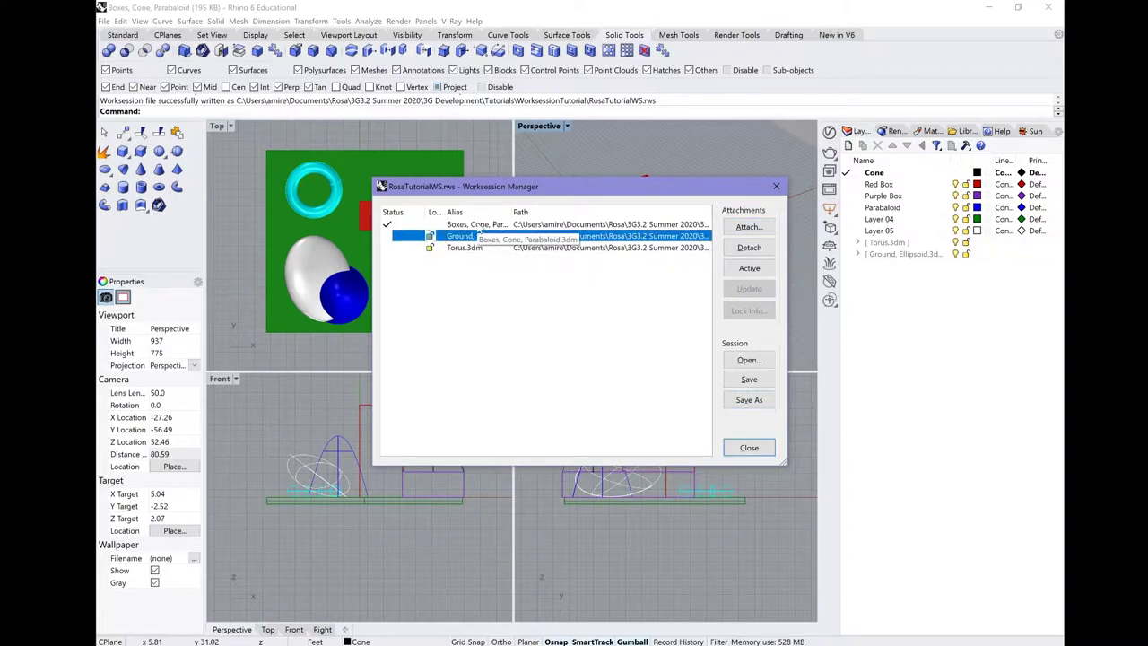
click(757, 455)
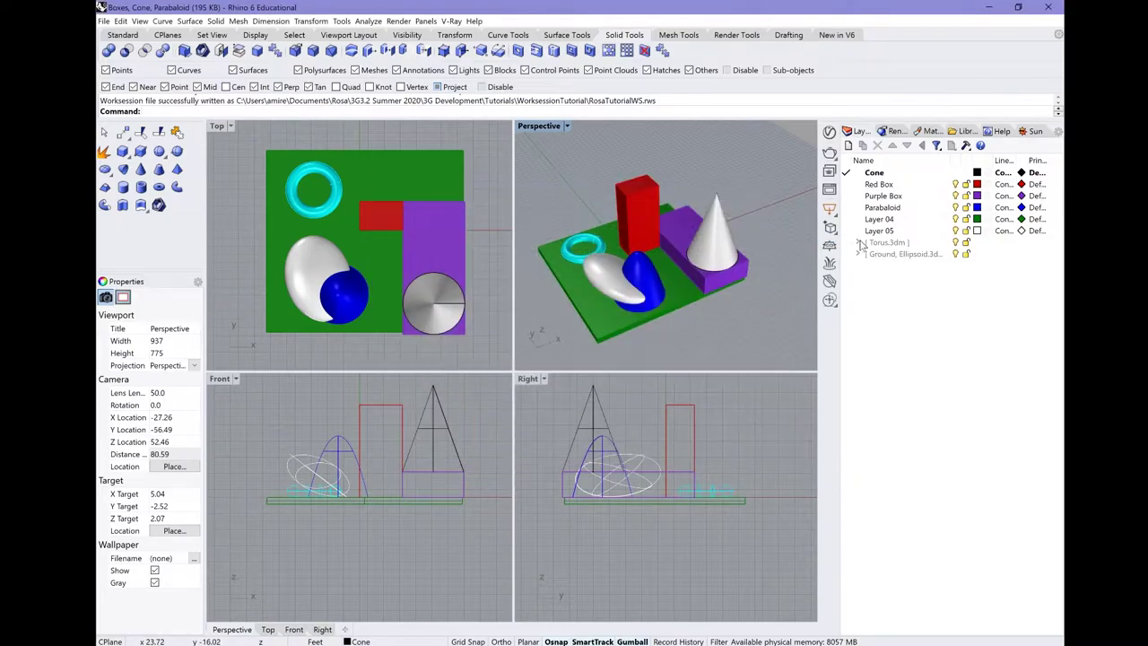
Expand the Torus.3dm and Ground, Ellipsoid.3dm layers, hiding then reshowing Ground, Ellipsoid and Torus
click(860, 244)
click(857, 265)
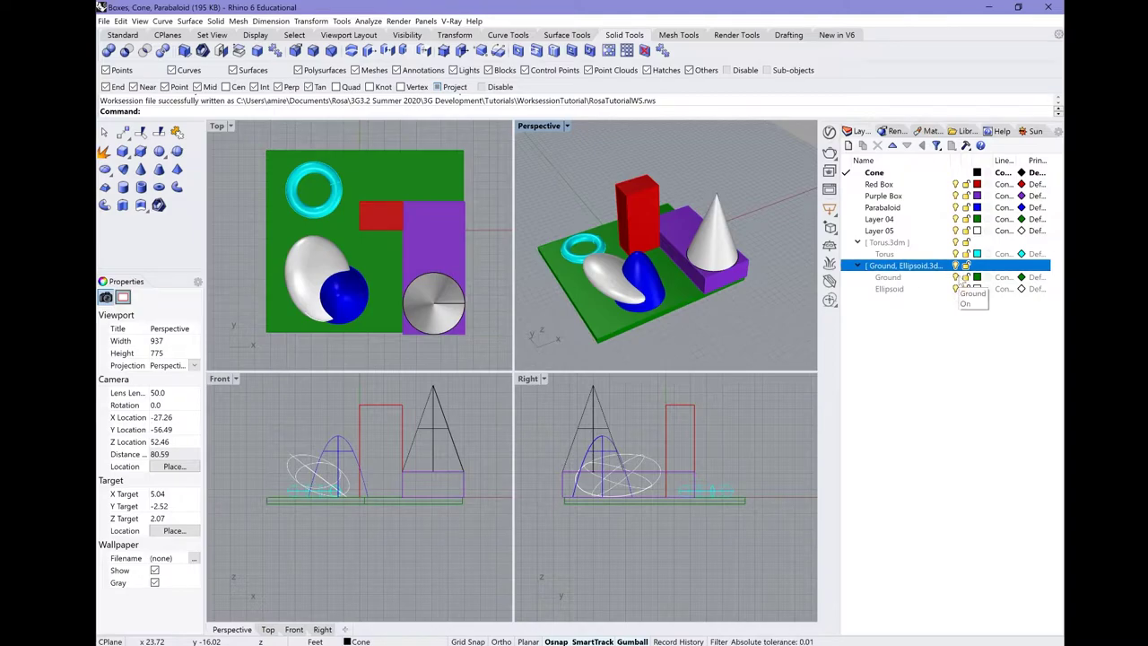
click(955, 277)
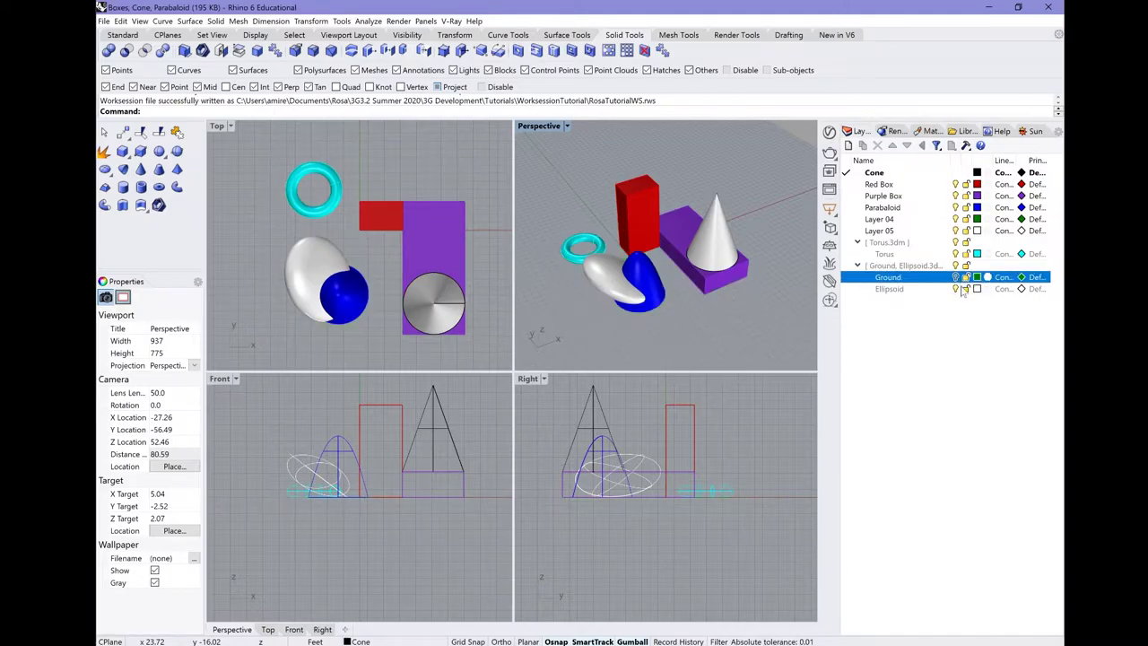
click(956, 289)
click(956, 288)
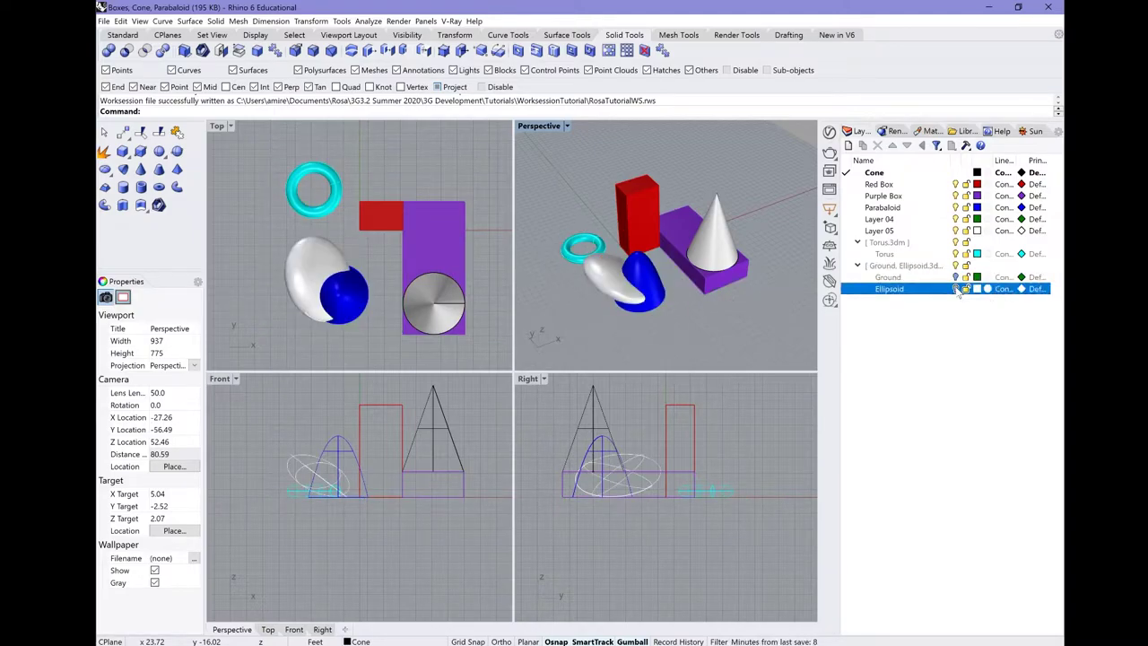
click(956, 277)
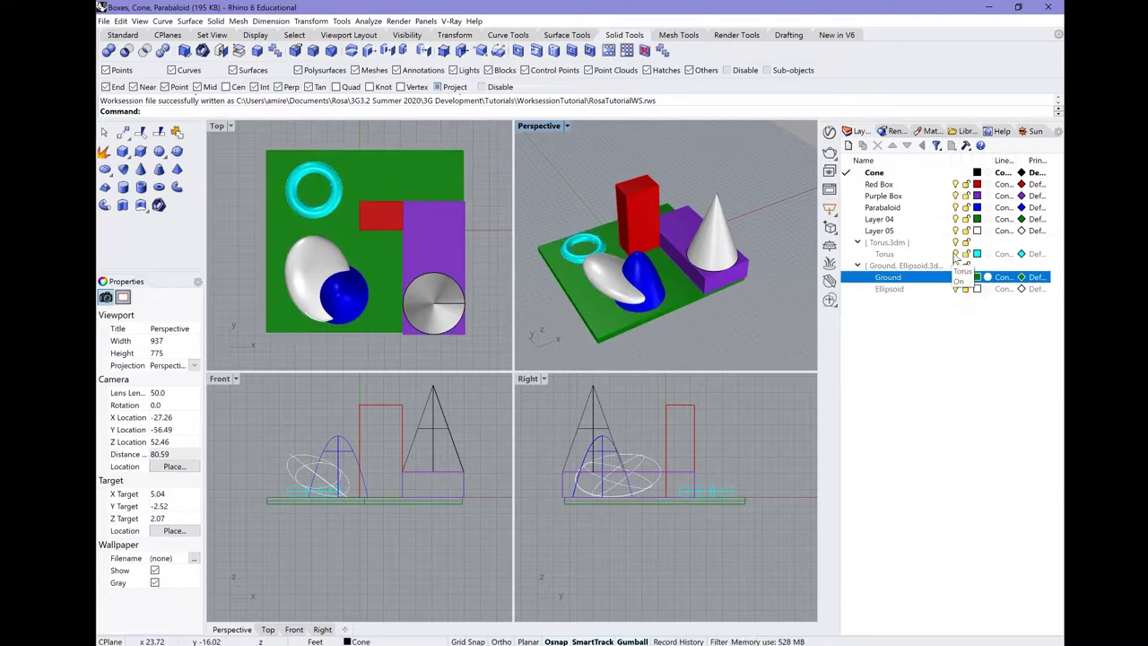
click(955, 253)
click(956, 254)
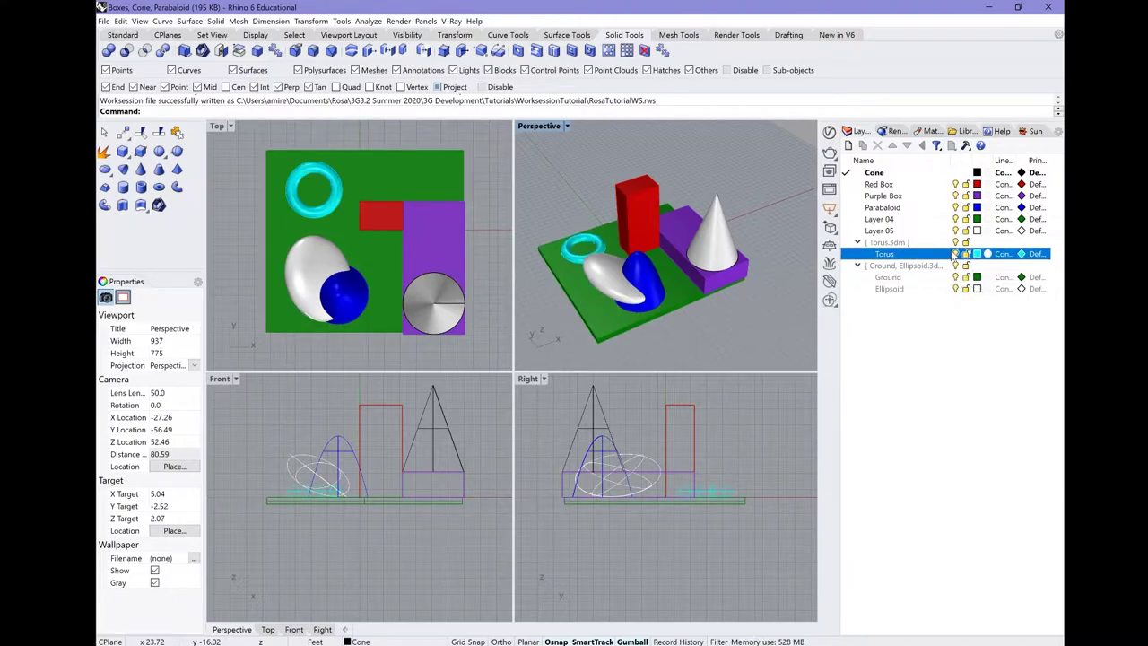
click(903, 266)
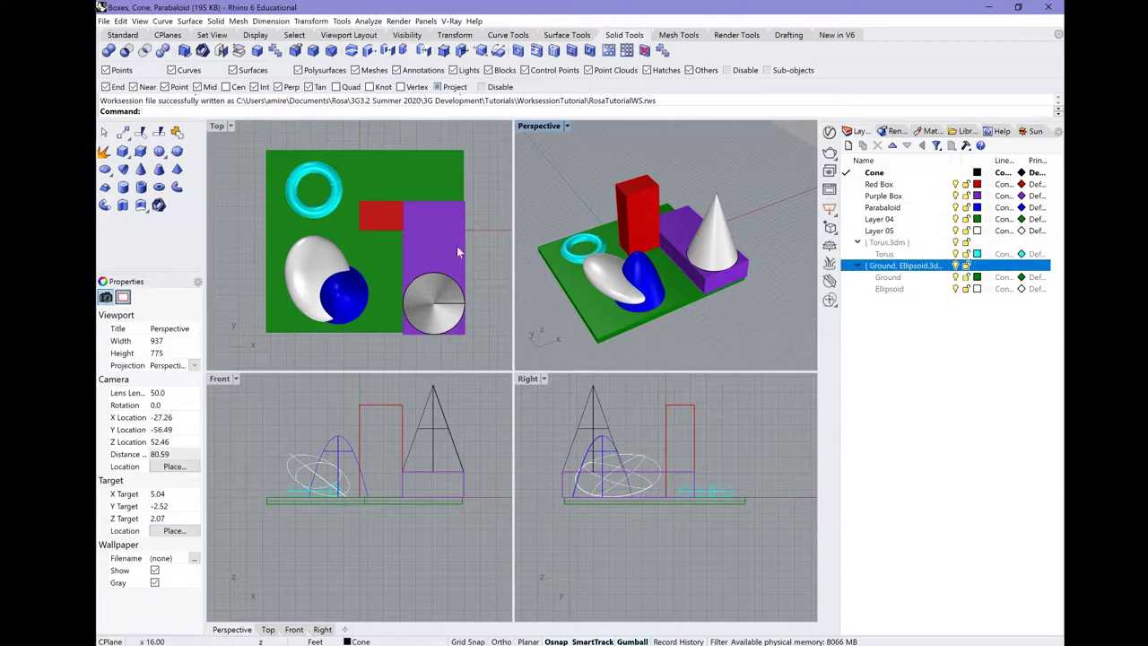
click(378, 261)
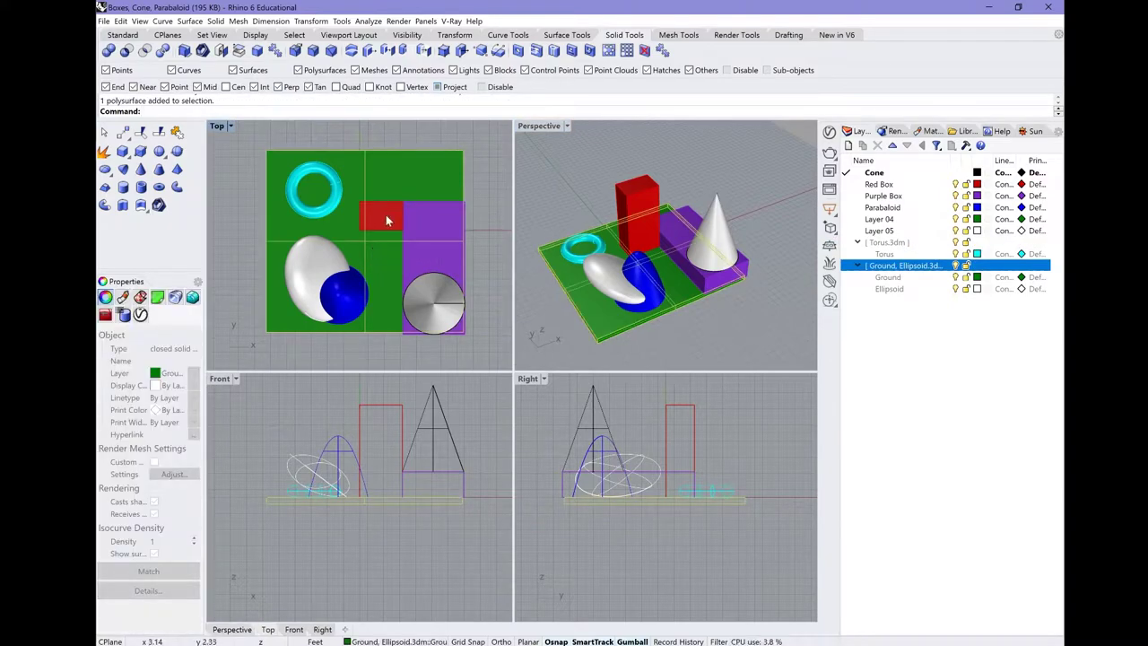
scroll(387, 219, down, 2)
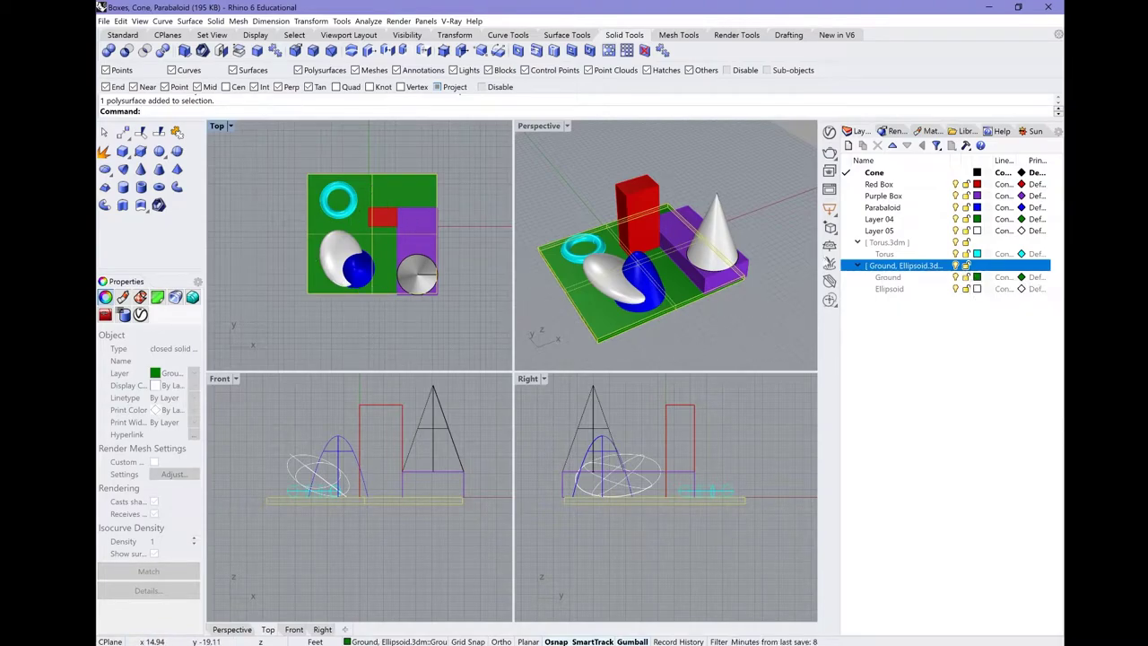
drag(386, 241, 304, 301)
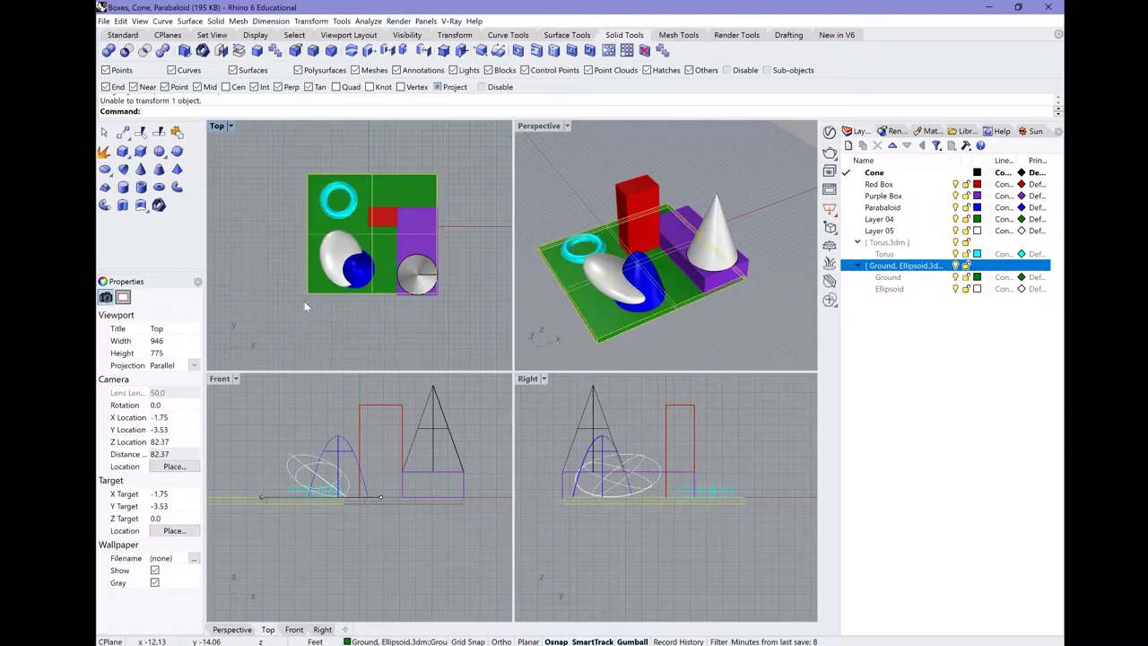
click(632, 641)
click(386, 344)
click(385, 249)
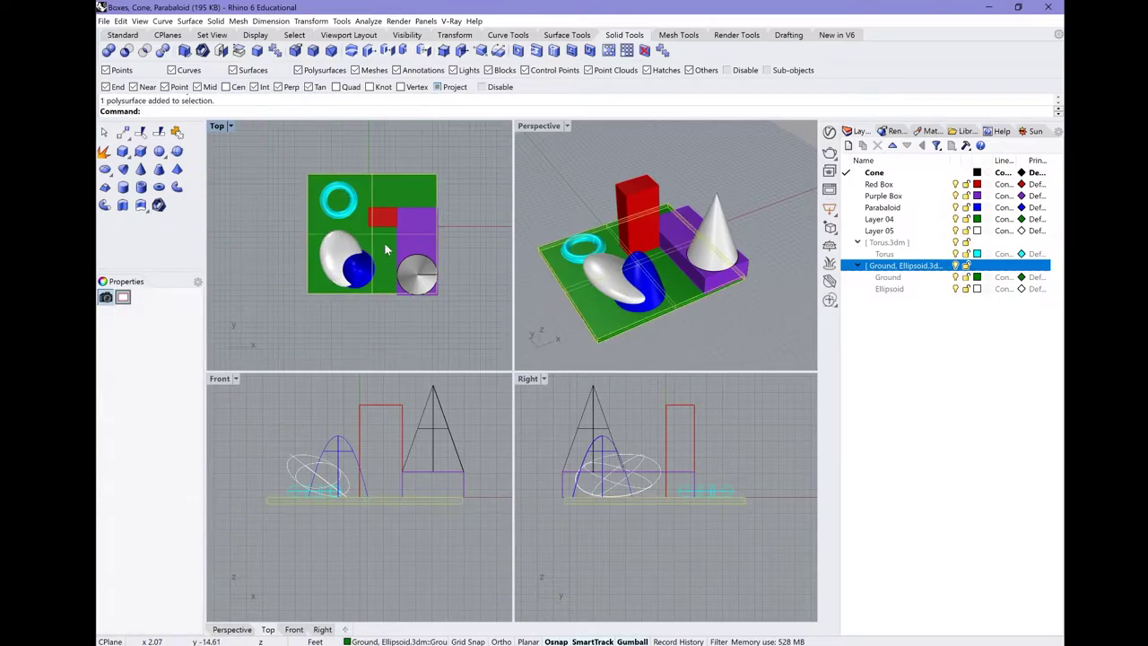
drag(385, 249, 311, 269)
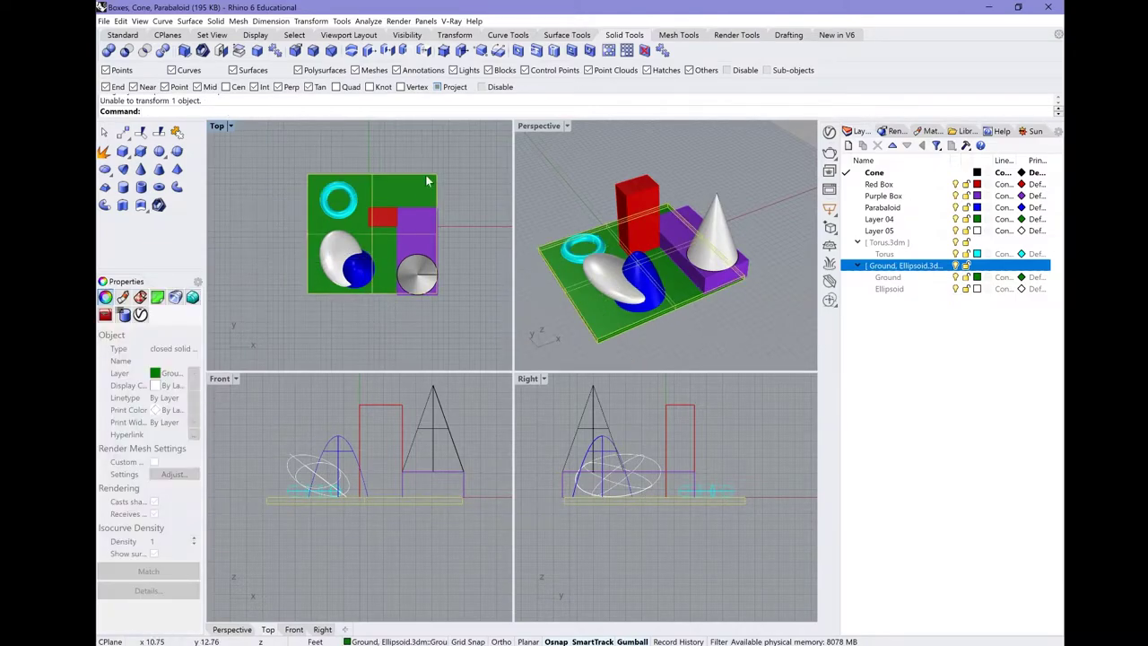
drag(416, 194, 364, 188)
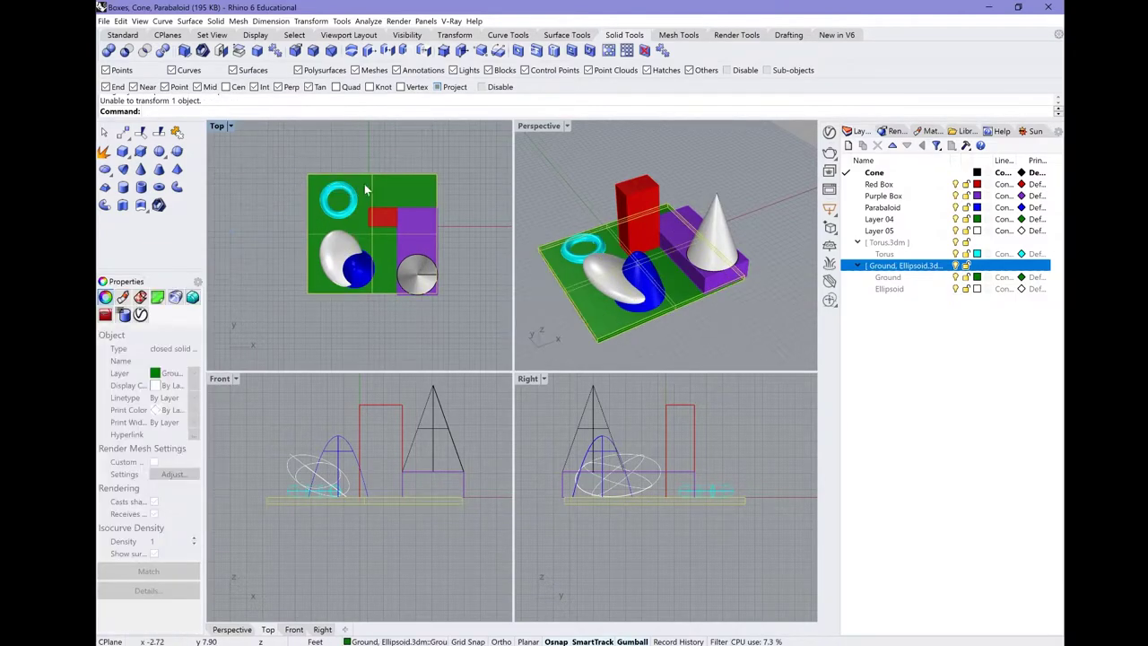
text(scale)
key(Return)
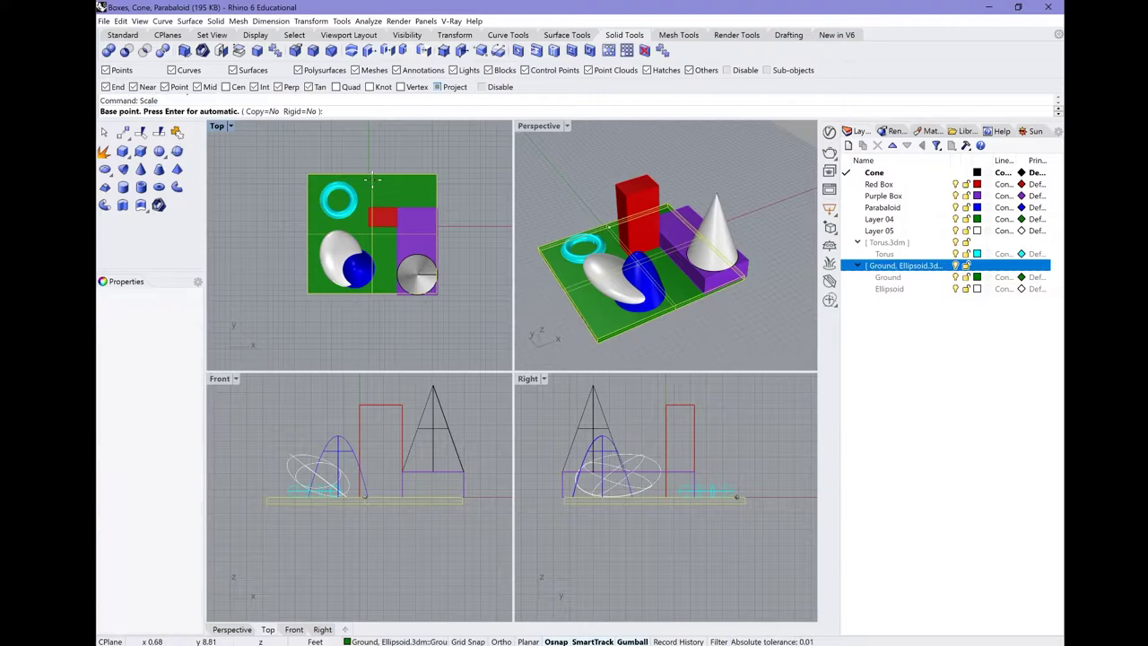
click(397, 185)
click(396, 146)
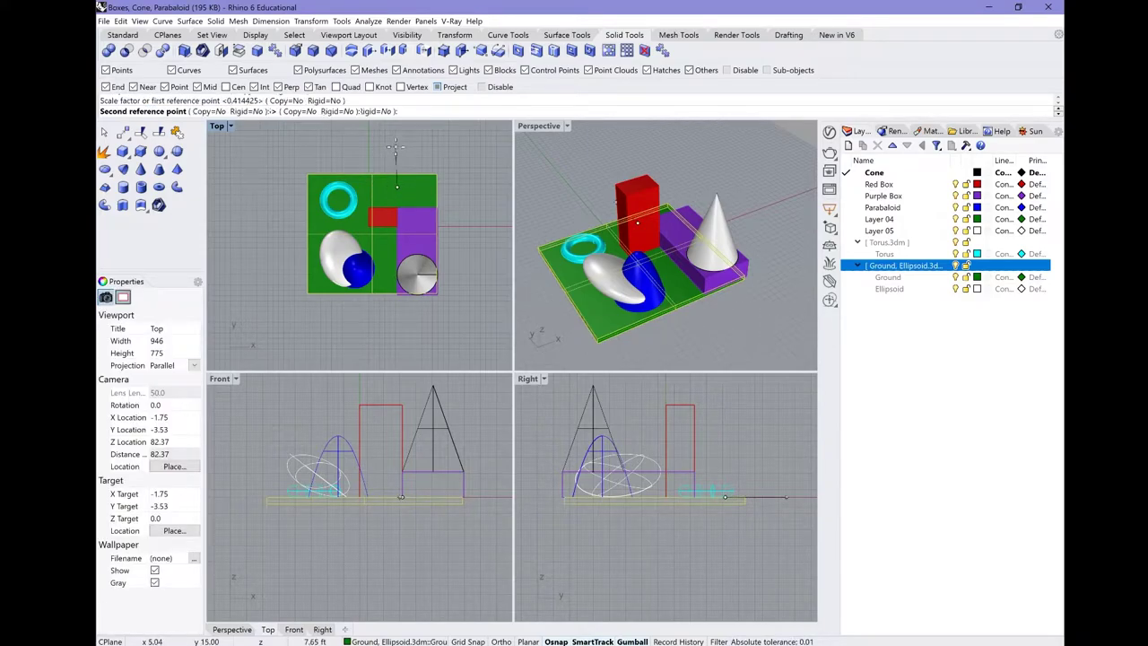
click(395, 158)
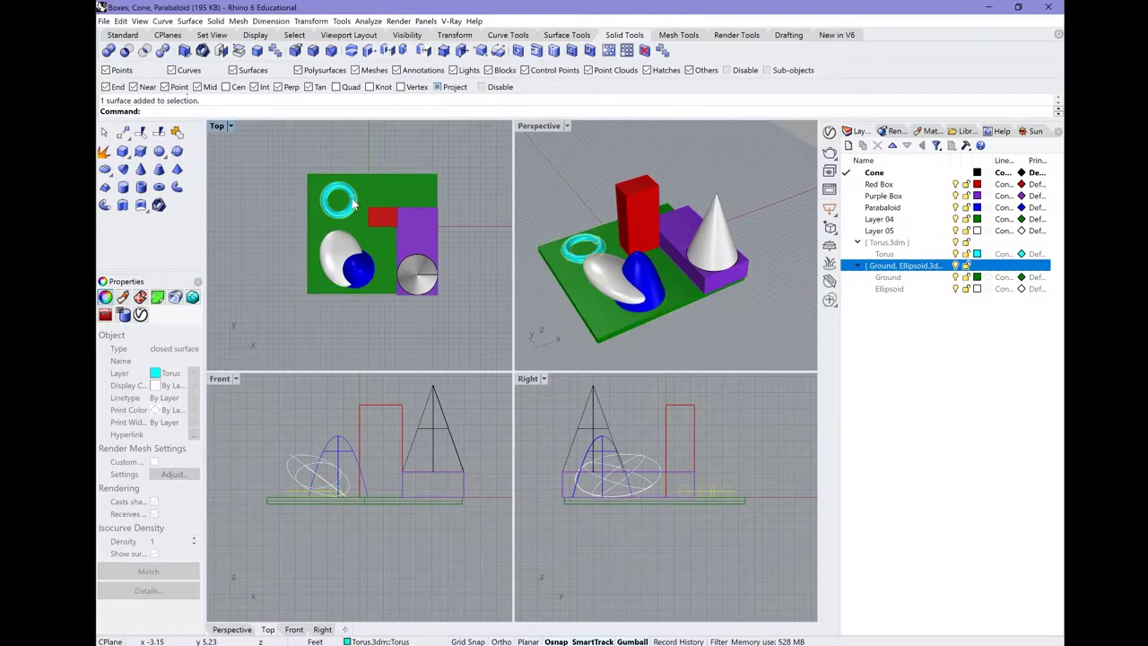
Copy the referenced torus and place the copy above the ground slab
text(Copy)
key(Return)
click(356, 194)
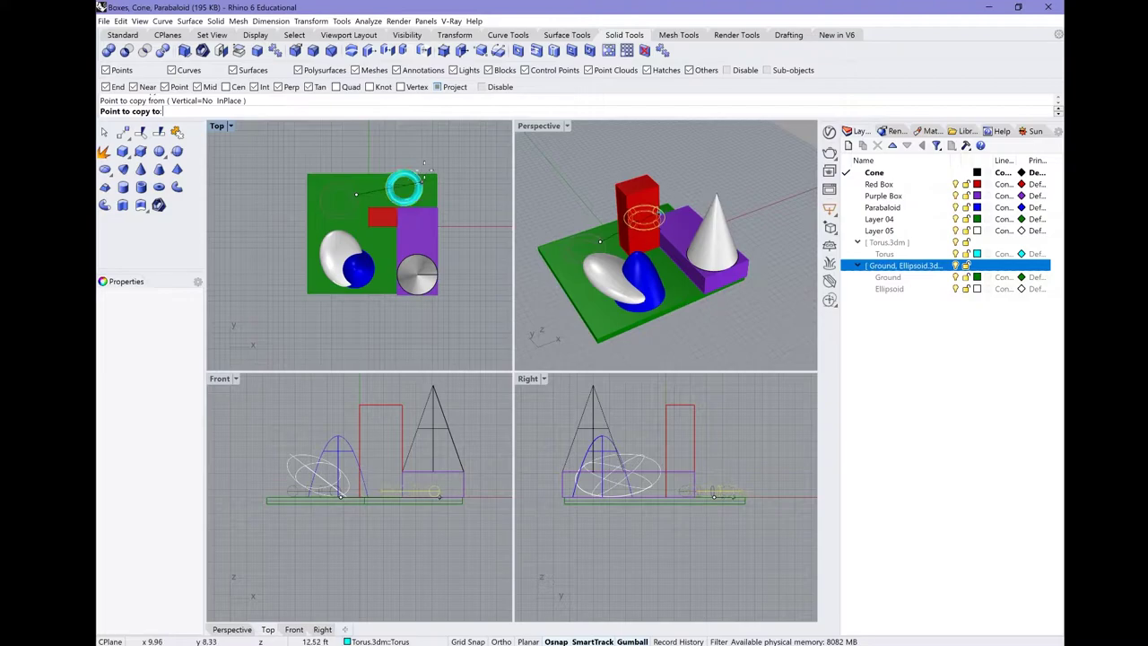
click(421, 162)
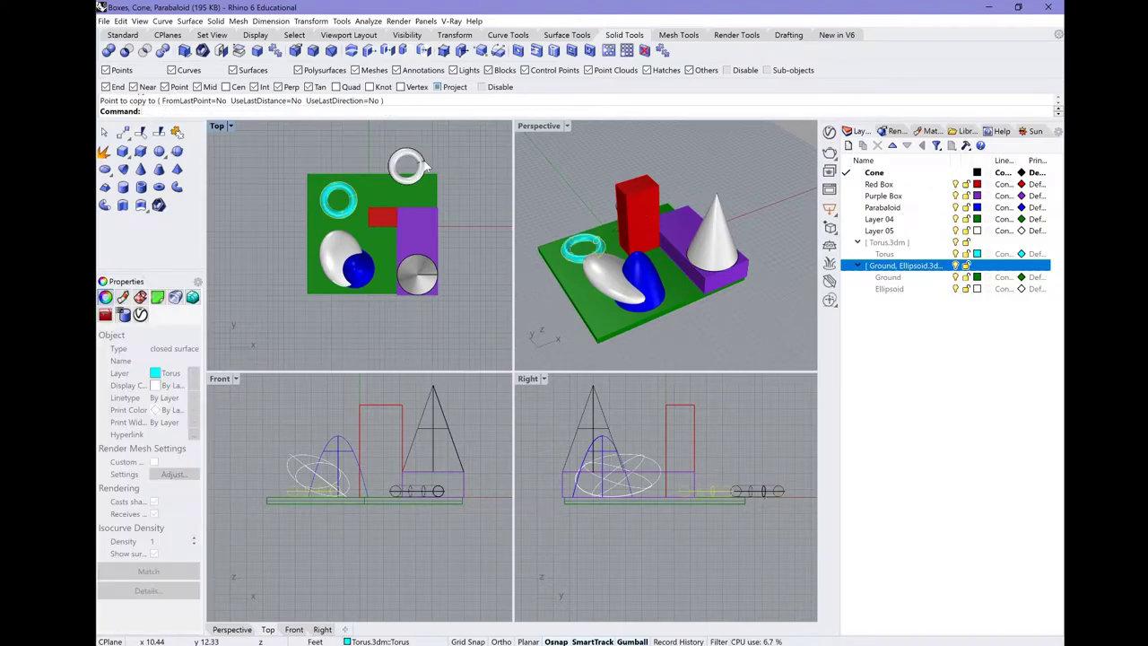
click(427, 164)
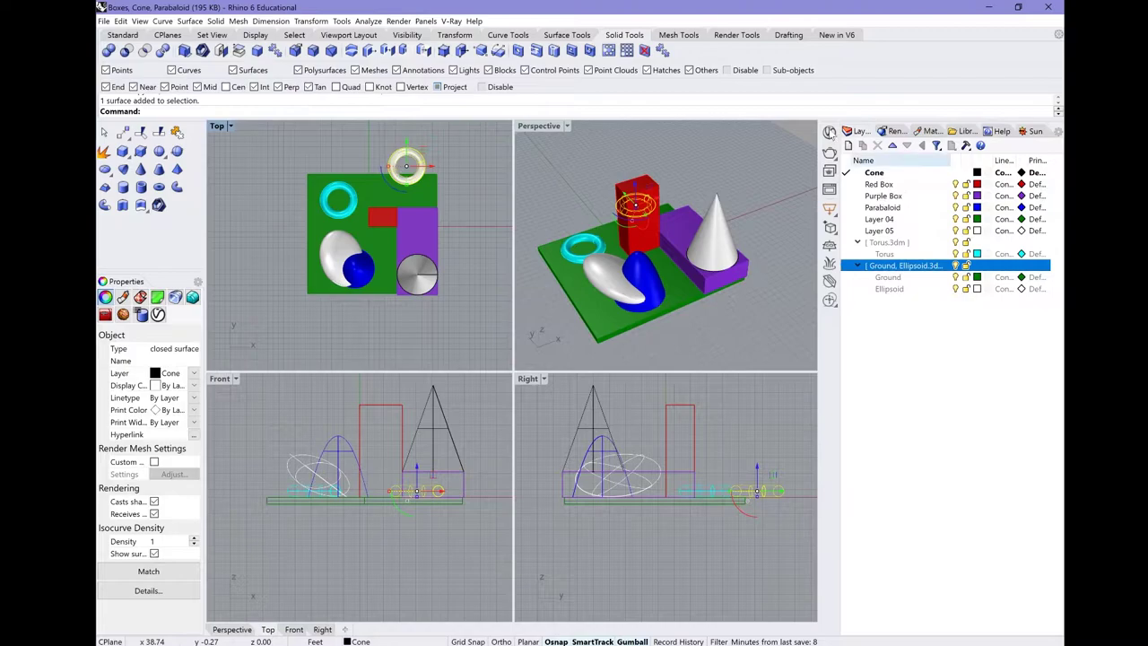
Create a new layer named Torus-copy and move the torus copy onto it
click(848, 145)
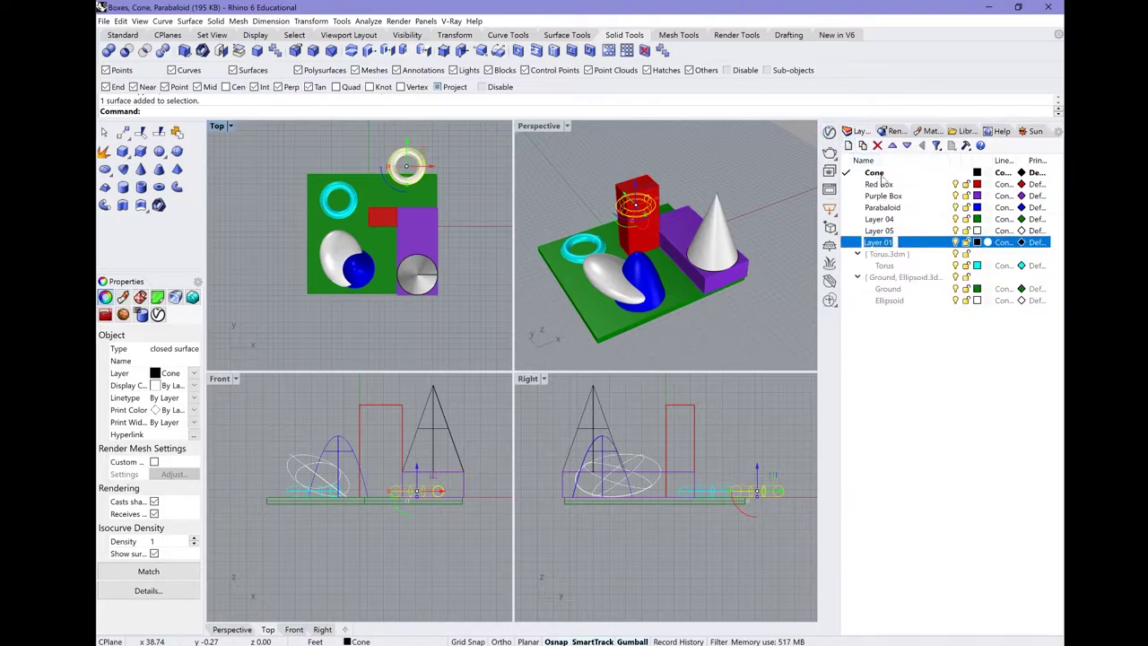
key(BackSpace)
text(torus)
key(Return)
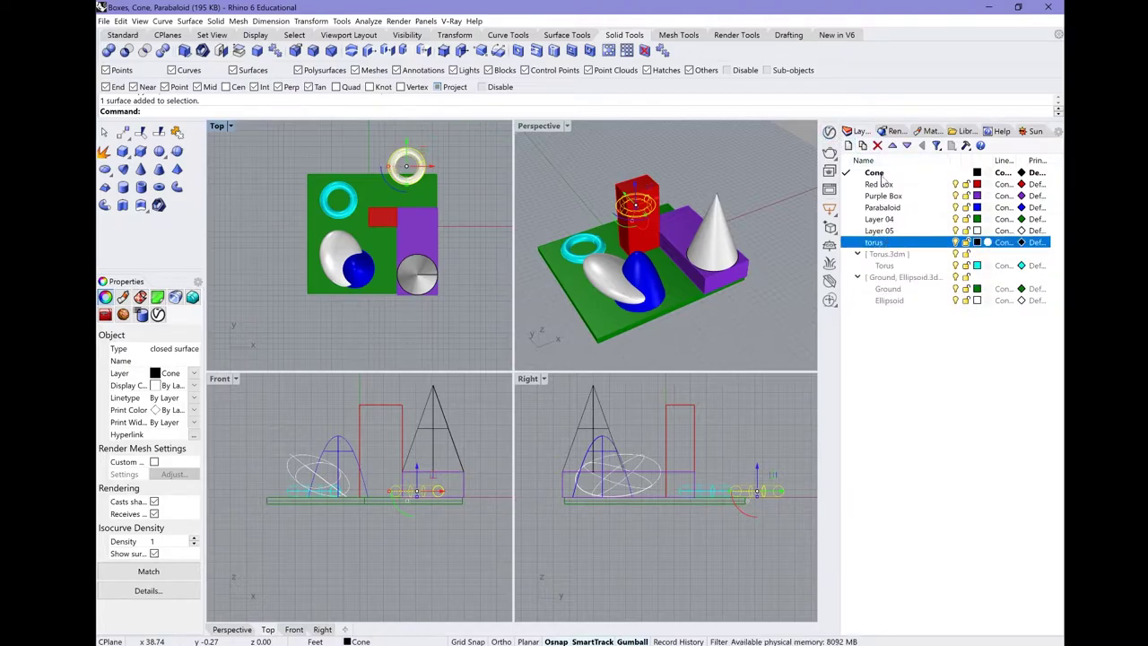
click(887, 242)
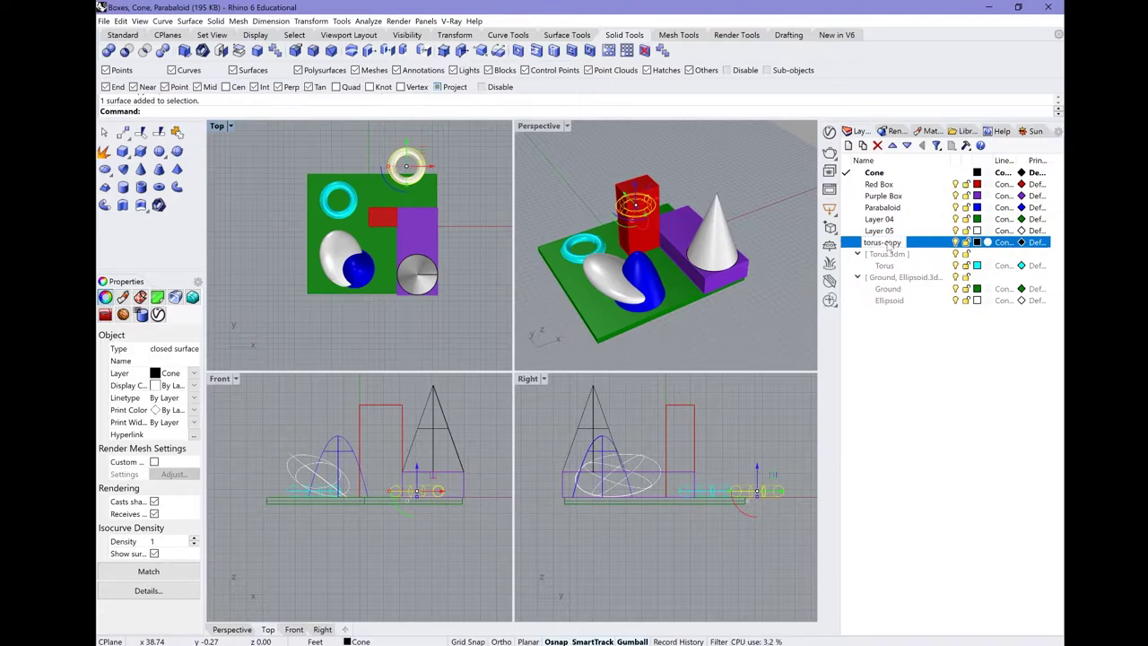
key(ctrl+a)
text(Torus-copy)
key(Return)
right_click(887, 244)
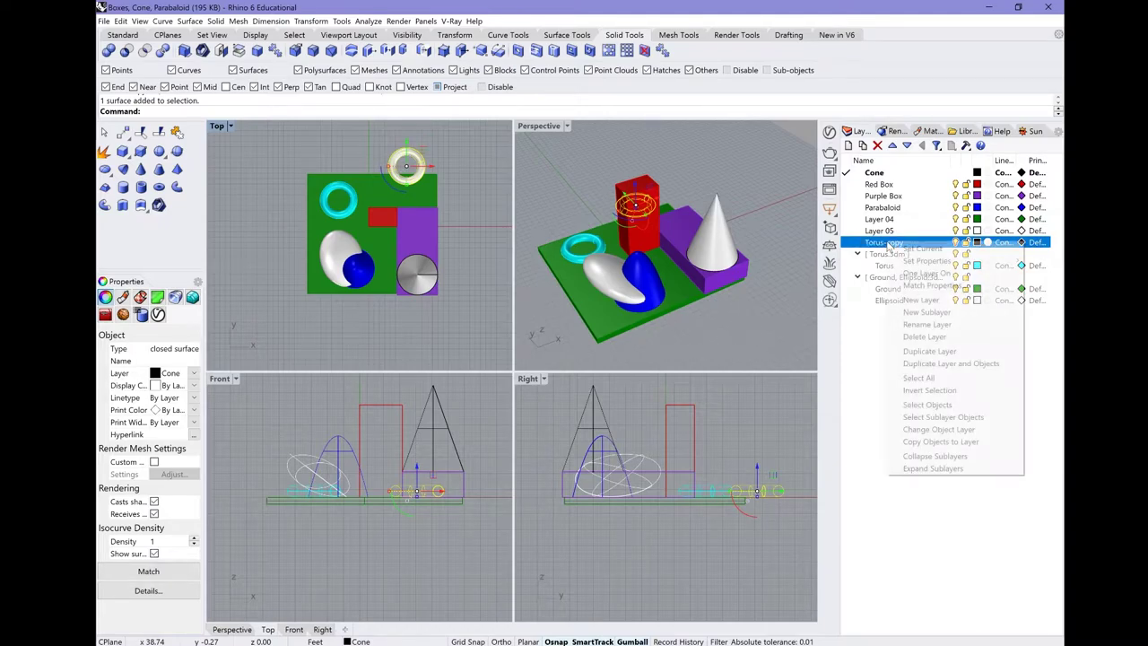
click(933, 434)
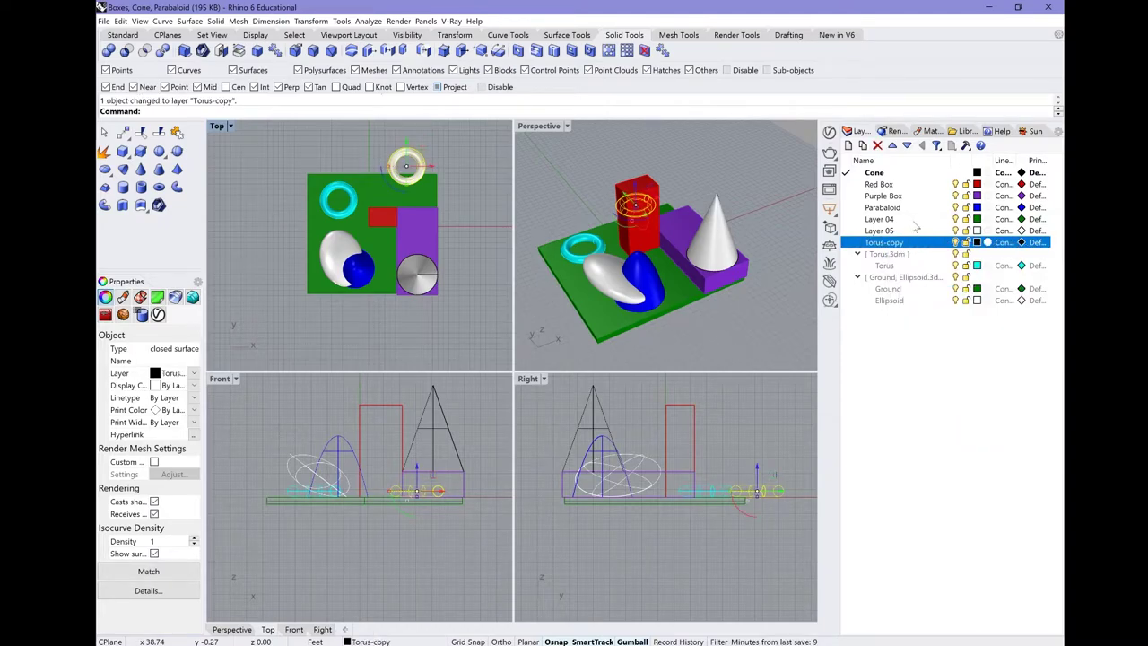
Delete Layer 04 and Layer 05
click(915, 222)
shift+click(912, 231)
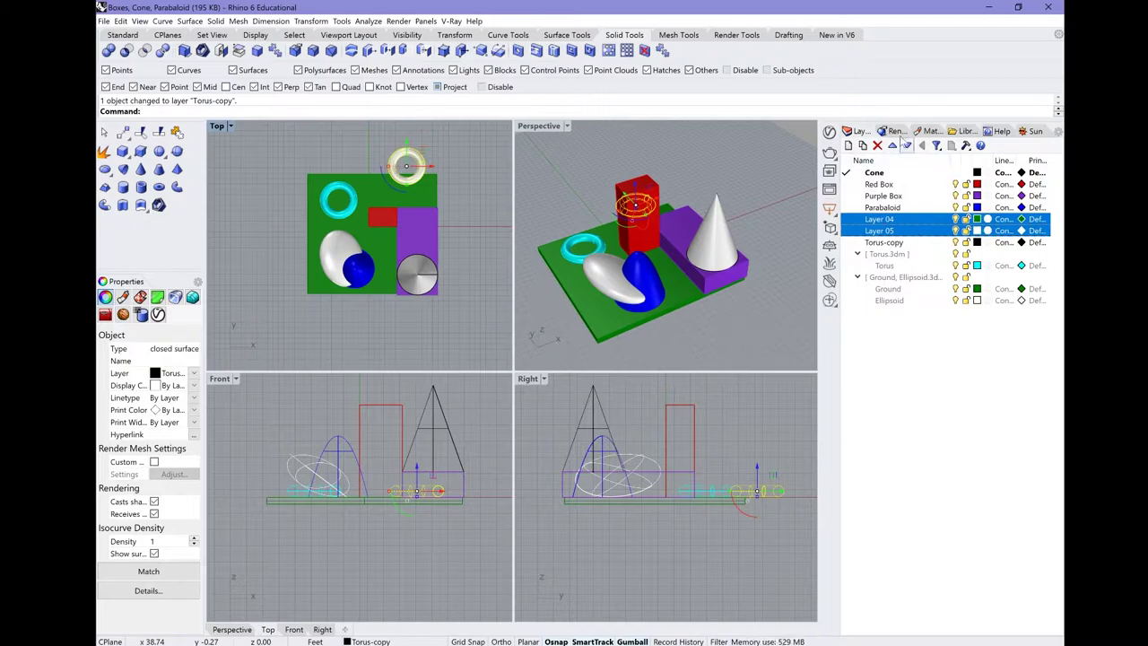
click(877, 145)
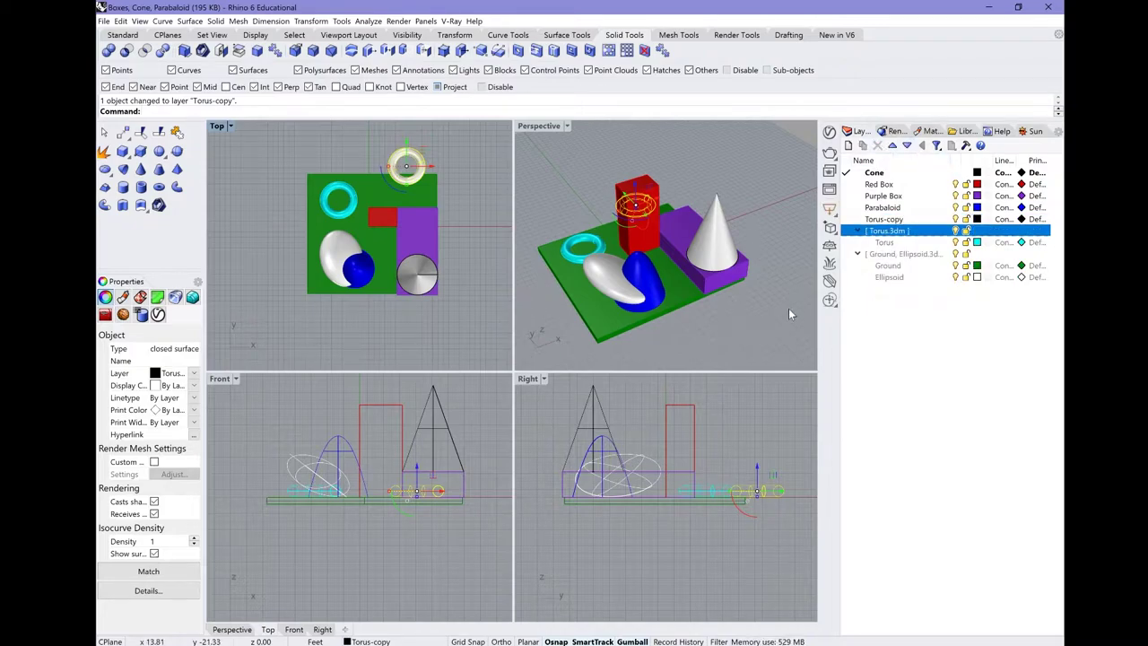
Shrink the torus copy with the Gumball in the Top view
click(788, 307)
click(408, 177)
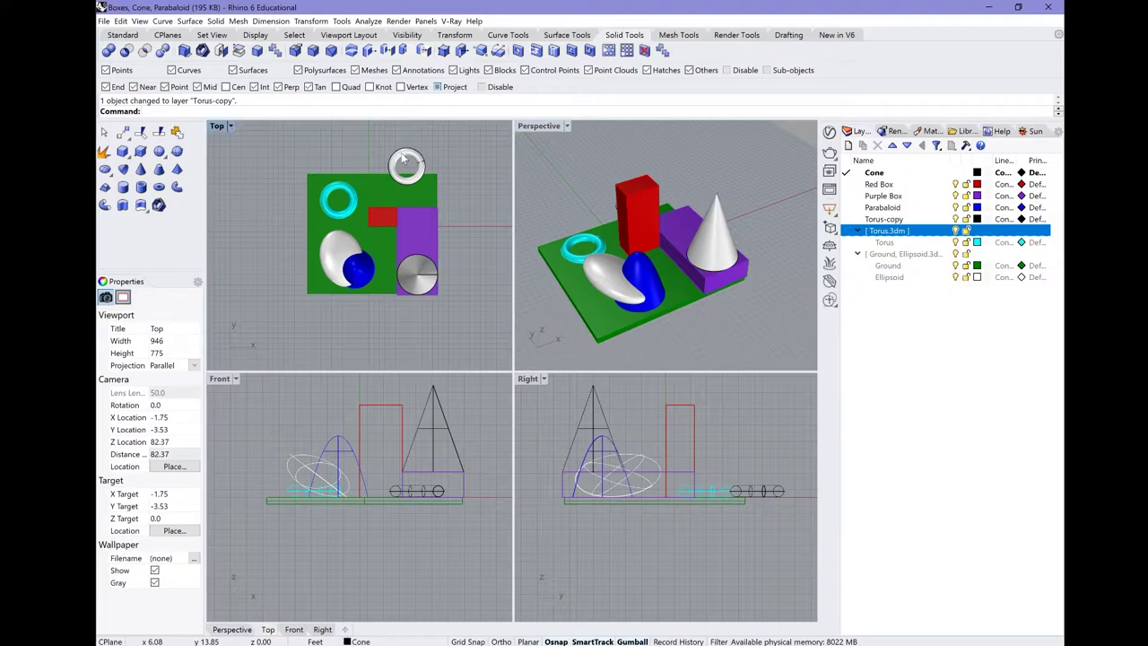
mouse_move(406, 177)
mouse_down()
mouse_move(408, 167)
mouse_move(418, 185)
mouse_up()
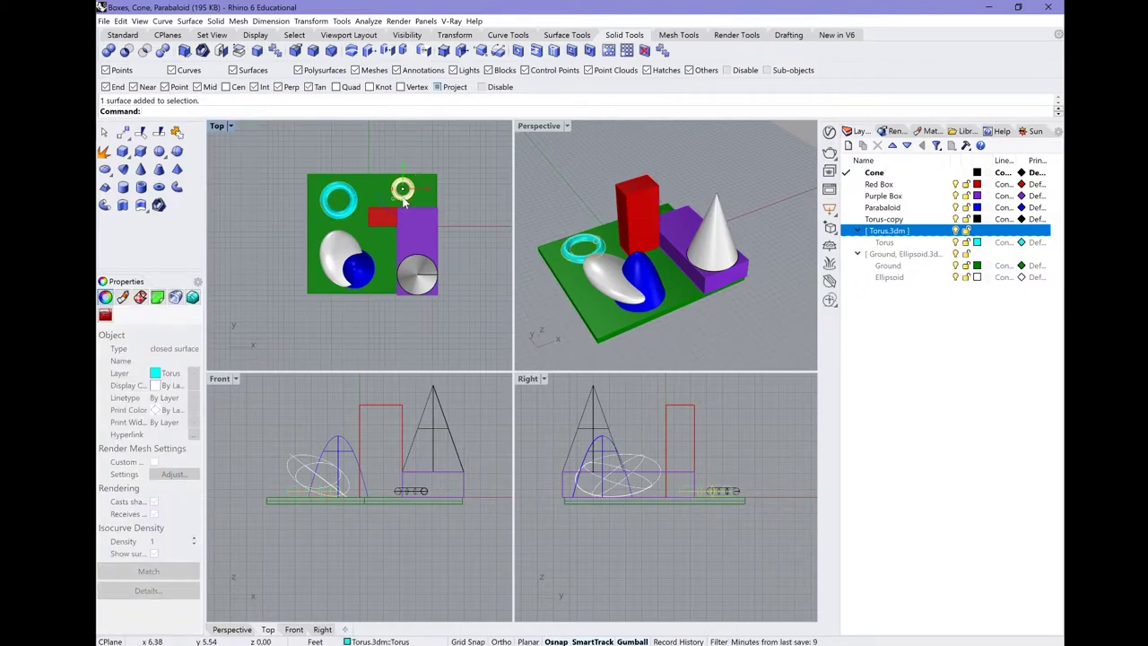
click(718, 160)
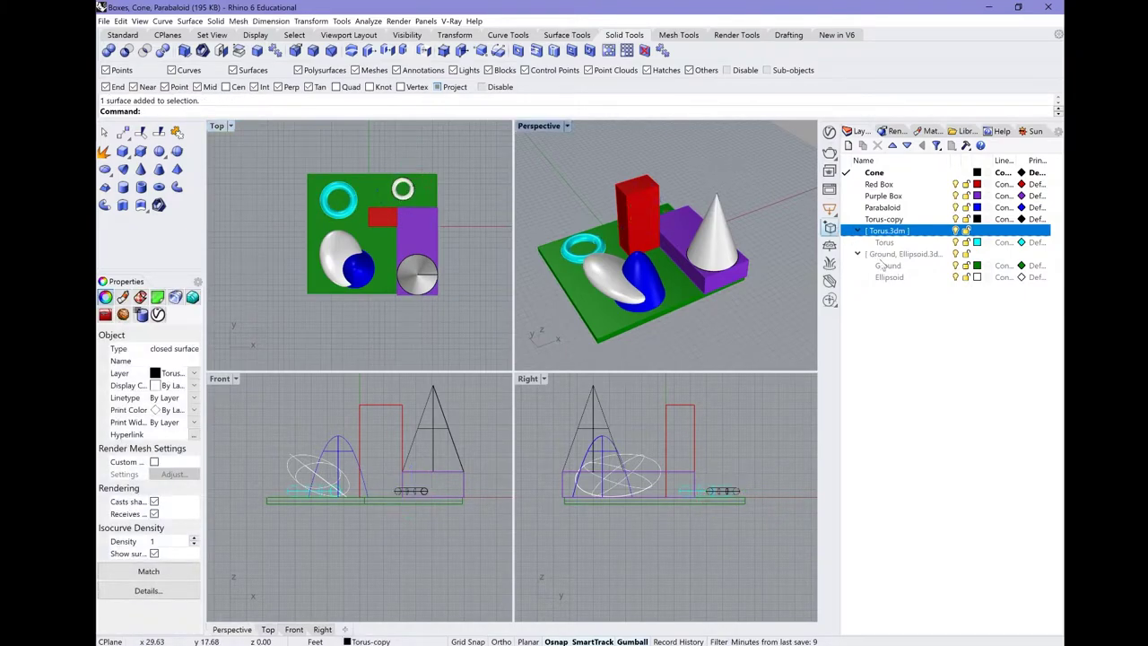
click(888, 254)
Open the Ground, Ellipsoid reference layer's context menu, then close it unused
right_click(885, 259)
mouse_move(899, 267)
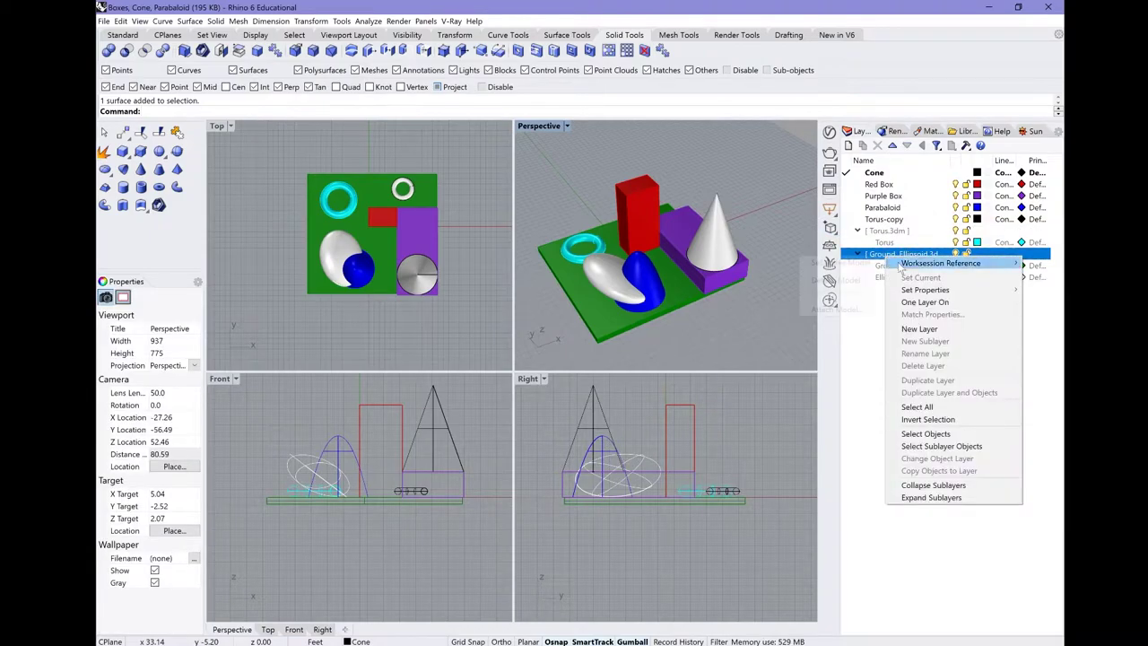
click(875, 357)
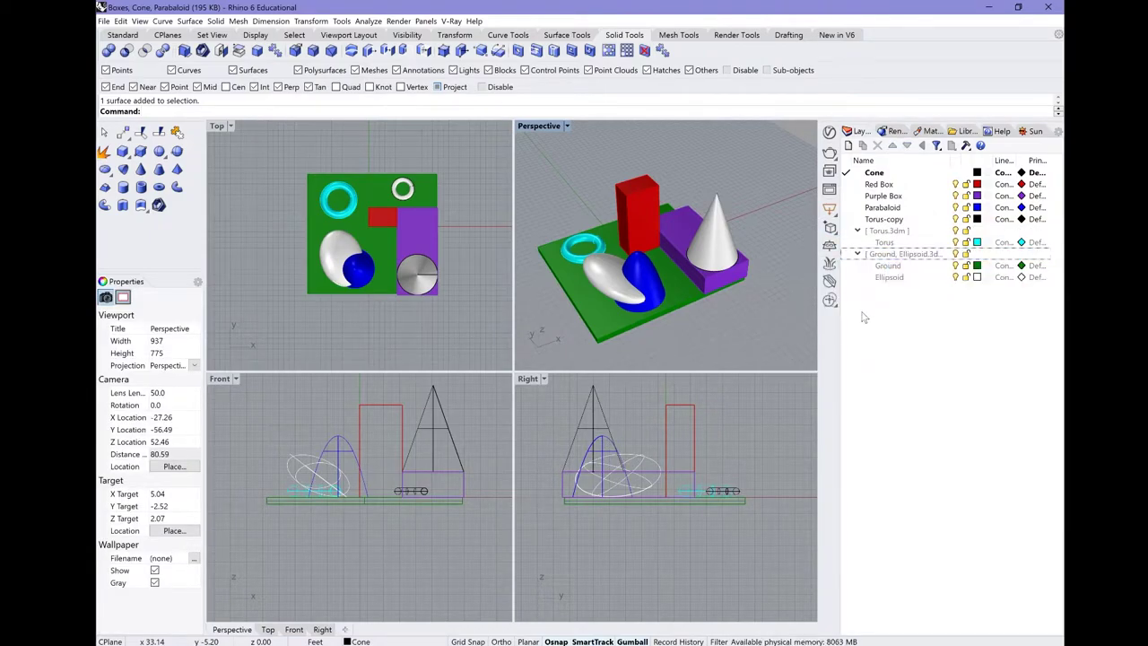
Set Ground, Ellipsoid as the active model, saving Boxes, Cone, Paraboloid and the worksession
click(894, 257)
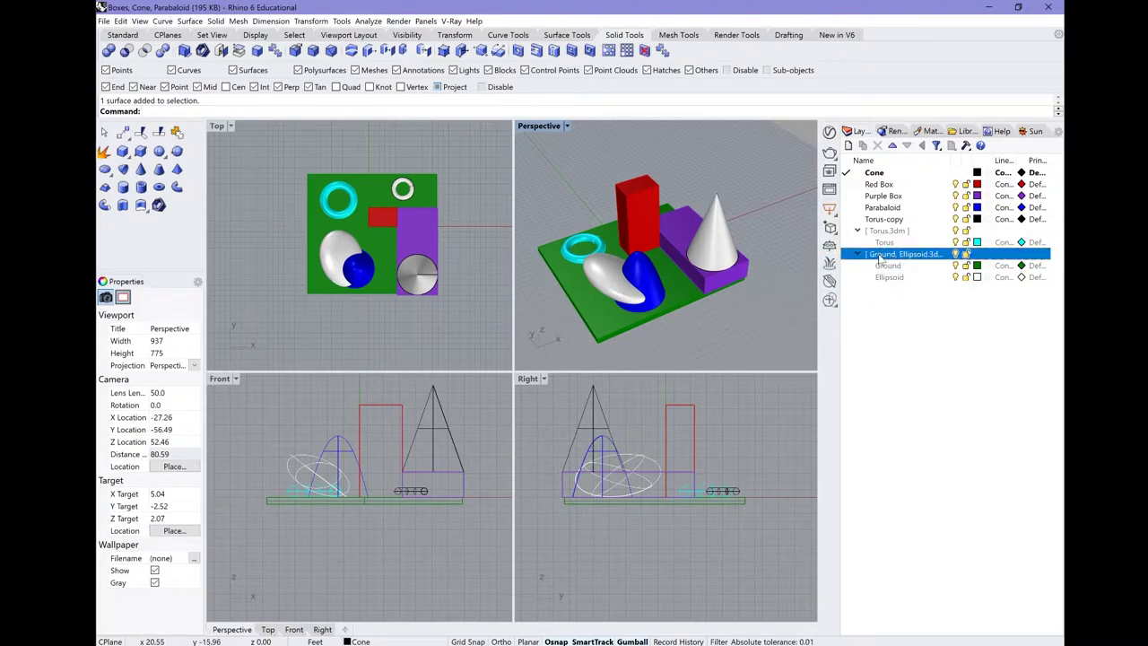
right_click(880, 259)
mouse_move(889, 265)
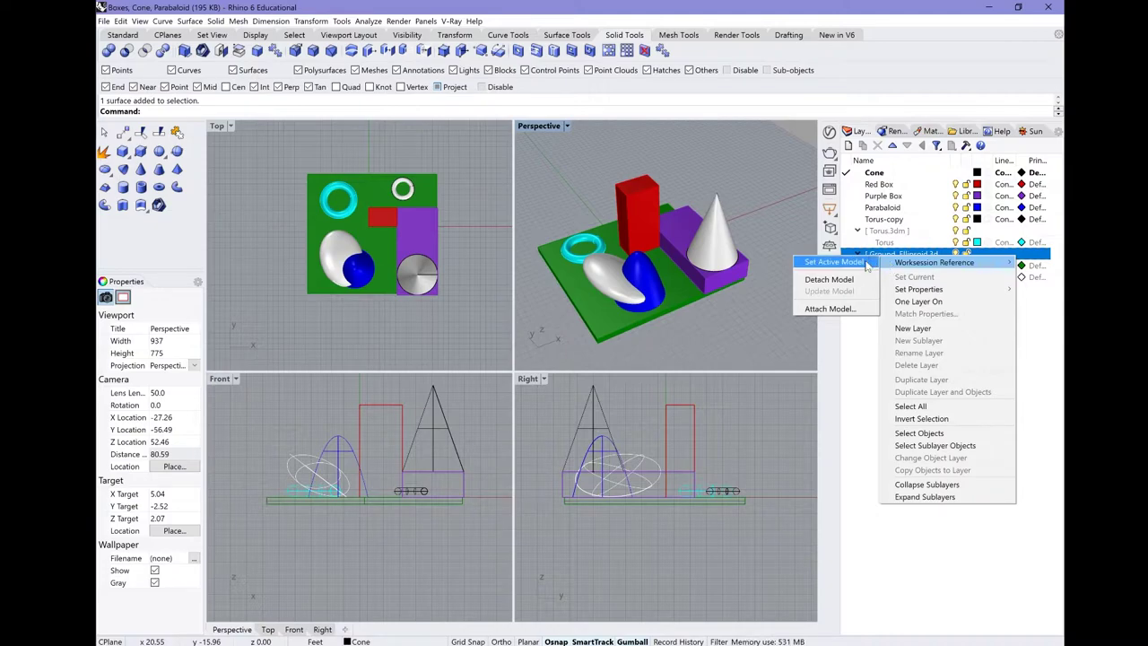
click(865, 262)
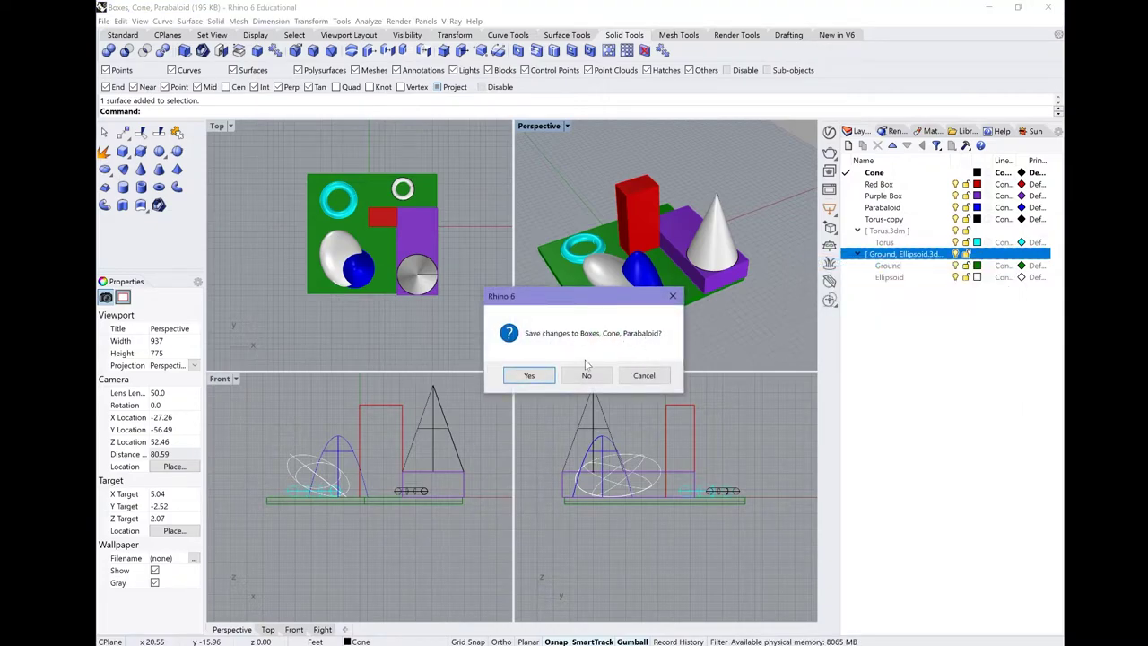
click(540, 375)
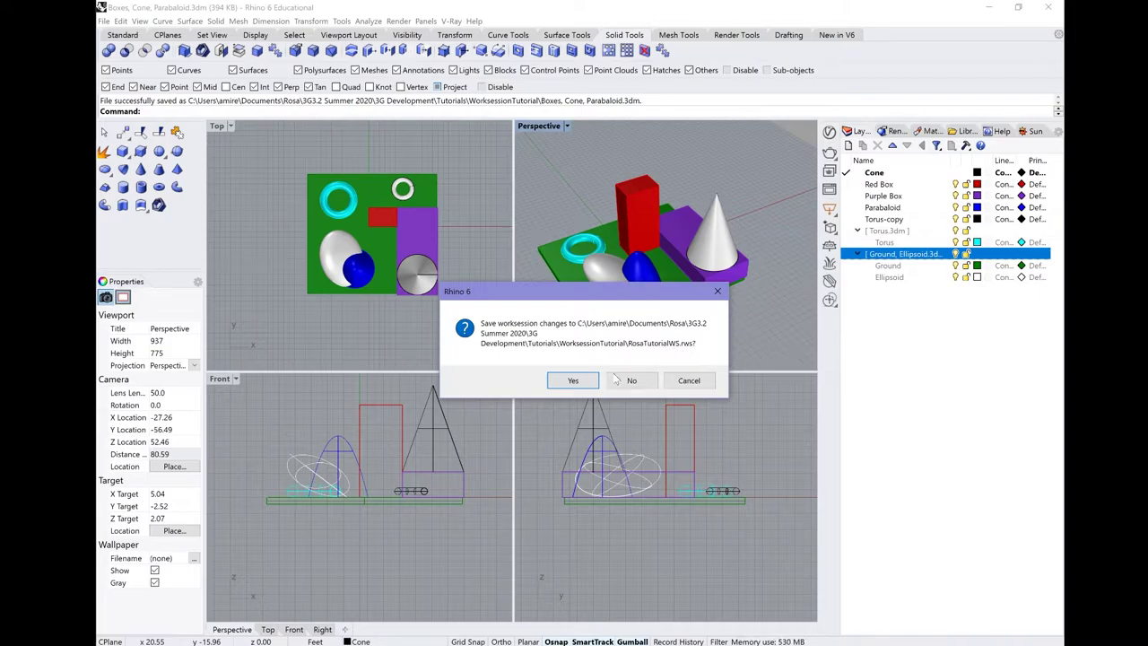
click(583, 377)
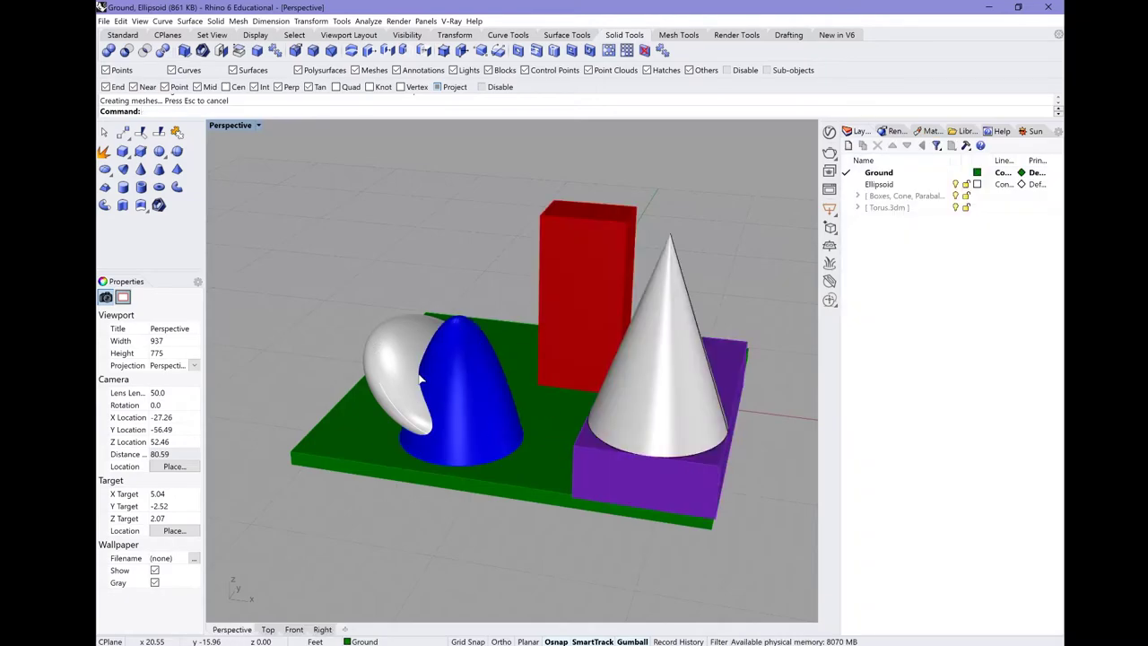
Restore the four-viewport layout and switch the Top viewport to Shaded display
right_drag(432, 340, 599, 320)
scroll(663, 285, down, 3)
scroll(656, 330, up, 1)
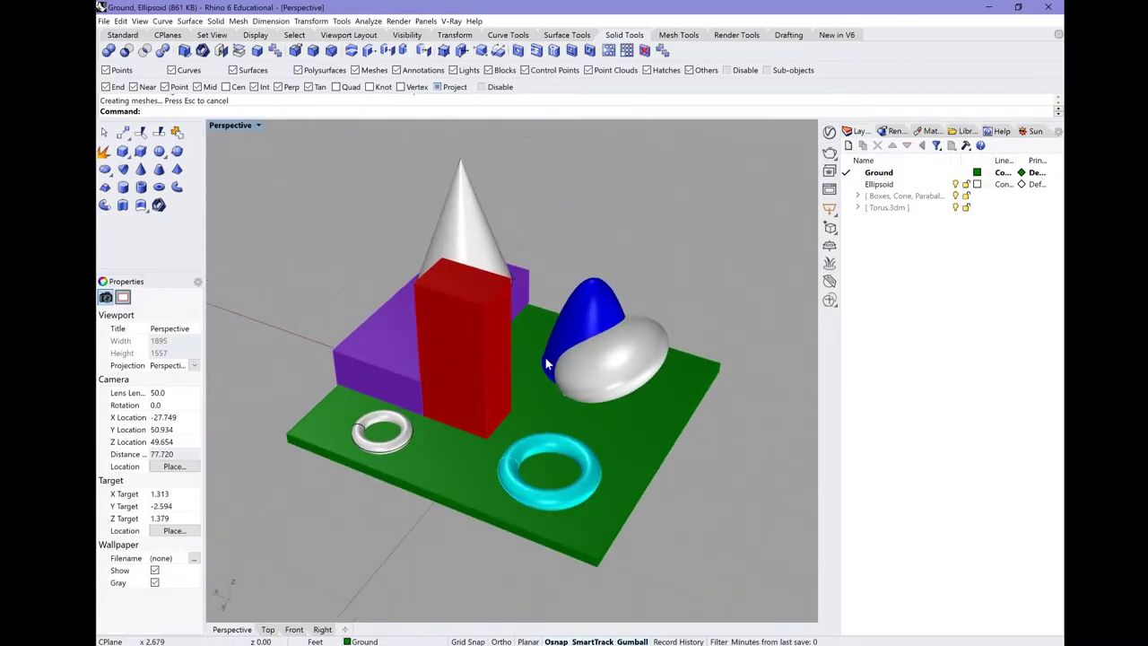
double_click(226, 125)
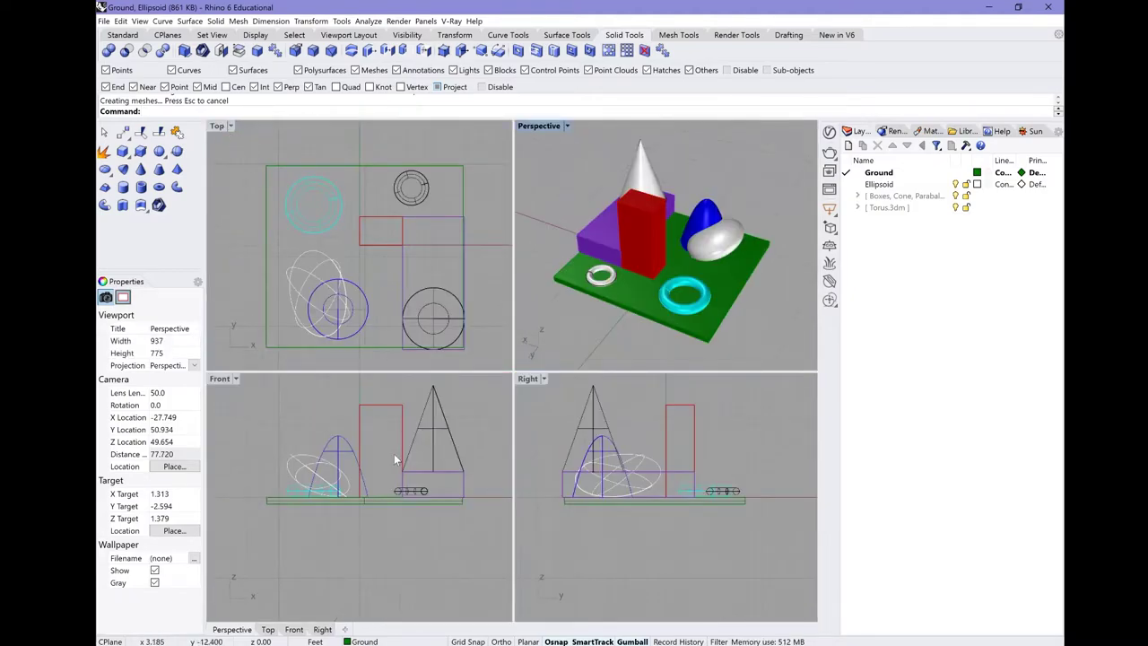
click(230, 126)
click(241, 169)
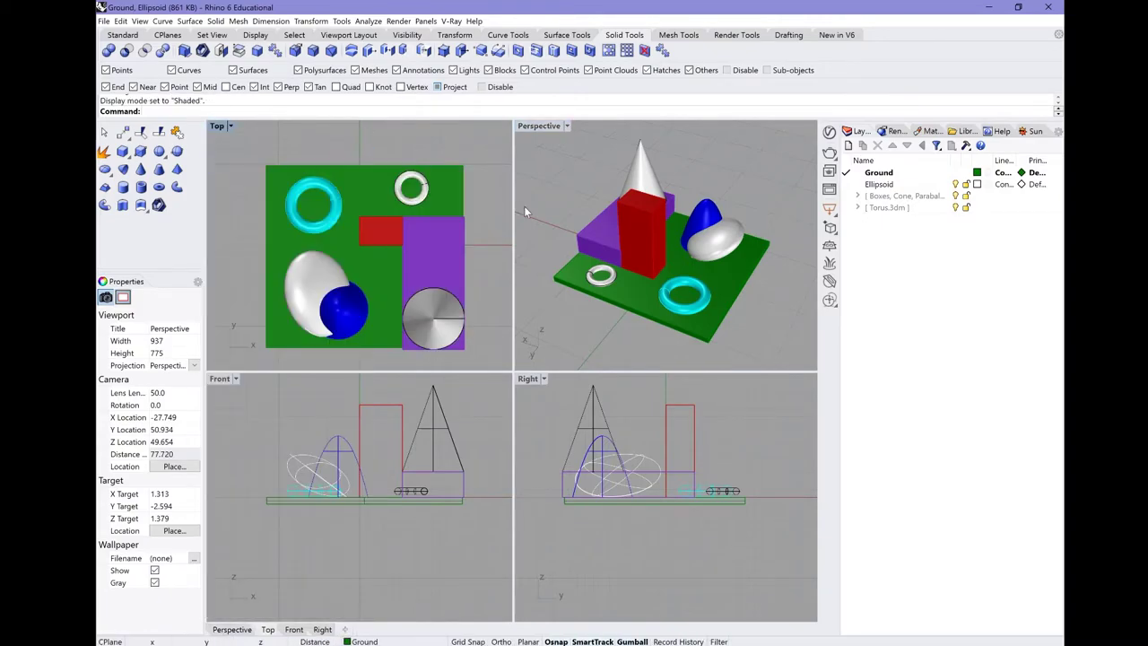
right_drag(479, 269, 472, 270)
Move the white ellipsoid up and to the left in the Top view
click(731, 293)
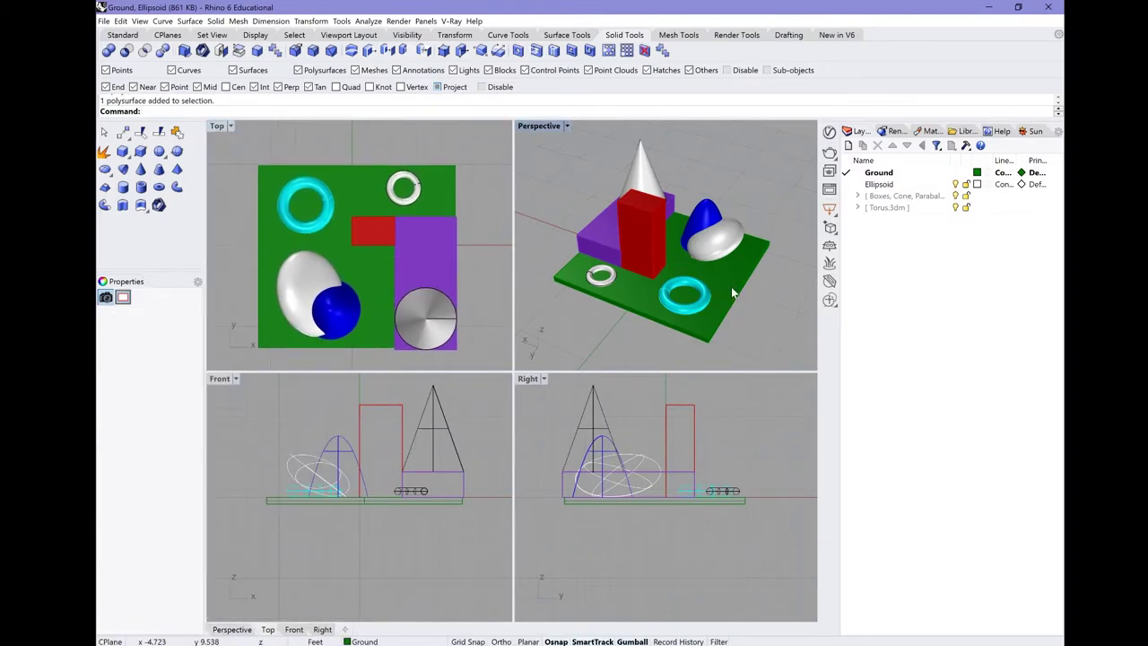
click(778, 298)
right_drag(778, 297, 597, 269)
click(627, 276)
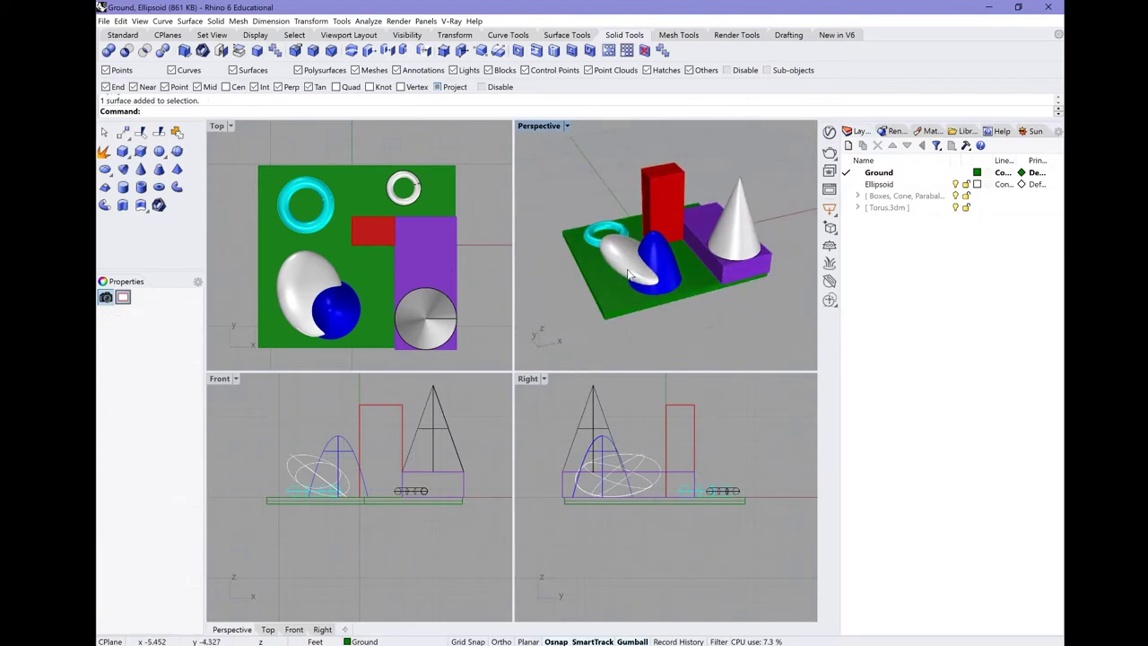
drag(325, 272, 299, 256)
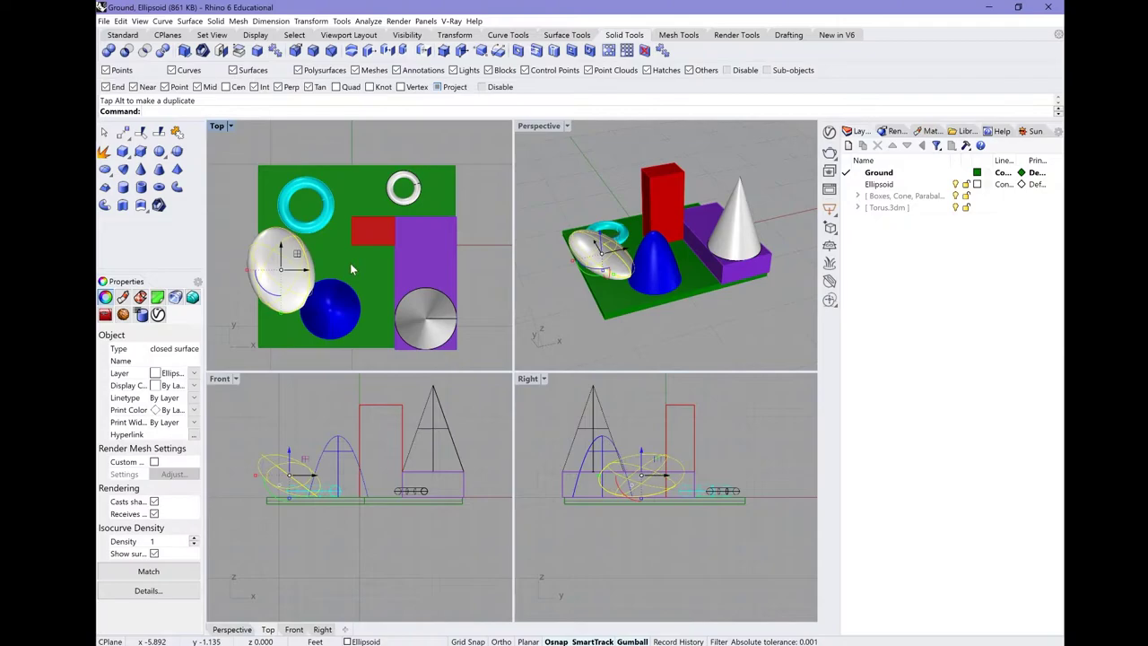
click(694, 327)
right_drag(694, 327, 724, 332)
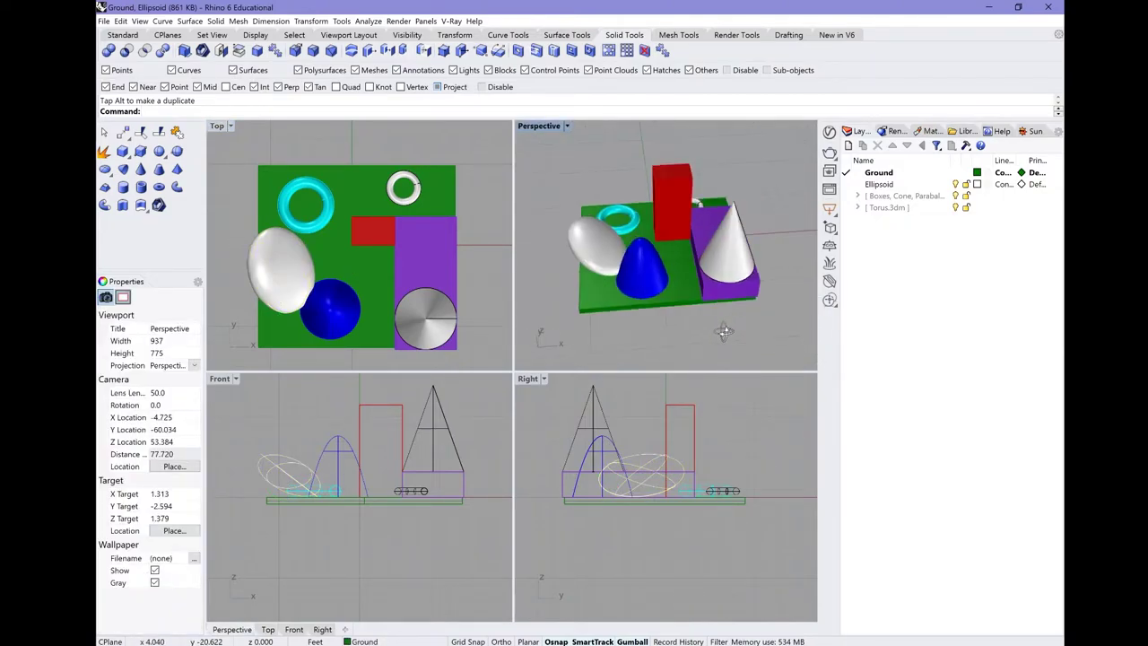
Expand the Boxes, Cone, Parabaloid reference layers and hide the Torus-copy and Parabaloid layers
click(857, 195)
click(856, 199)
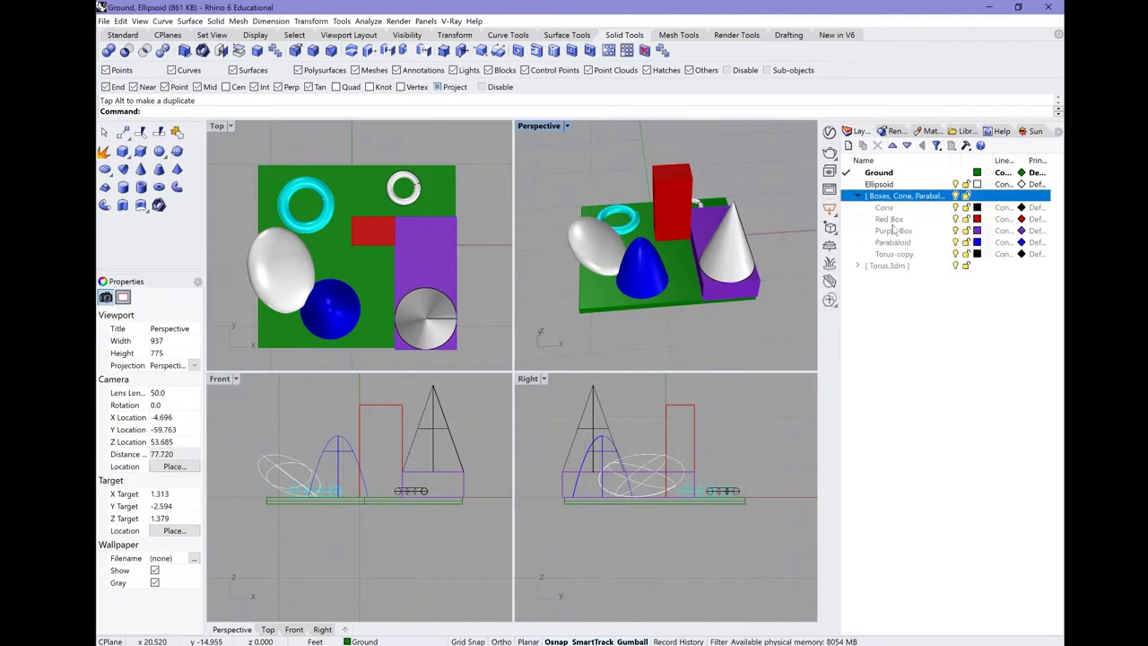
click(954, 254)
click(955, 242)
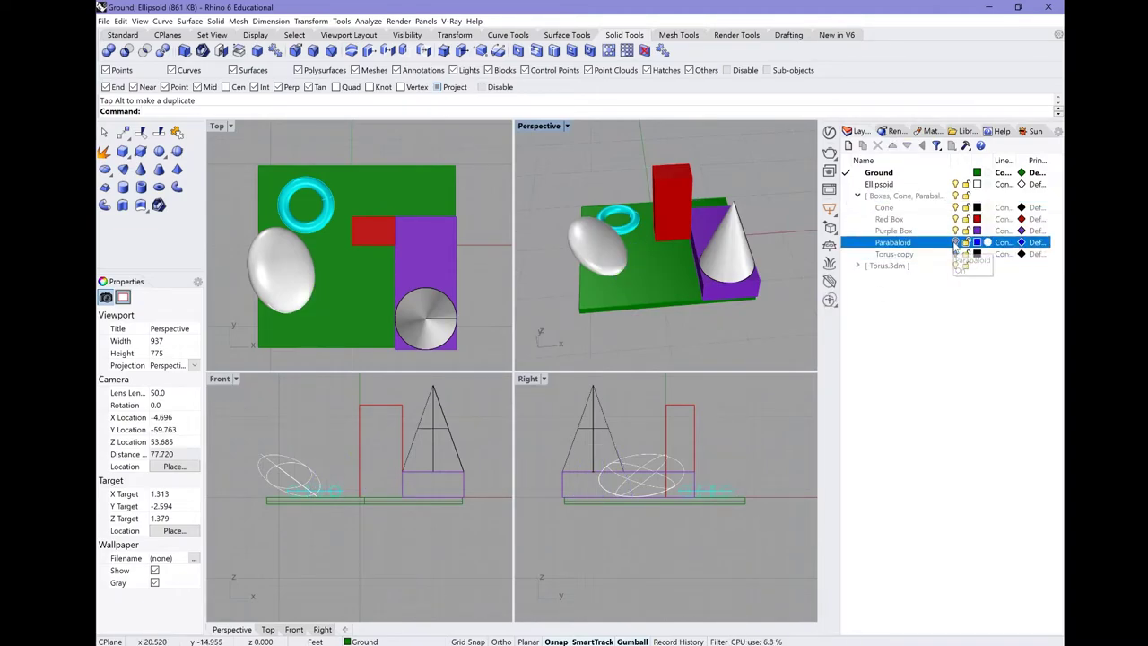
click(619, 219)
Orbit and zoom around the whole scene, entering Extracty at the command line
scroll(625, 220, up, 5)
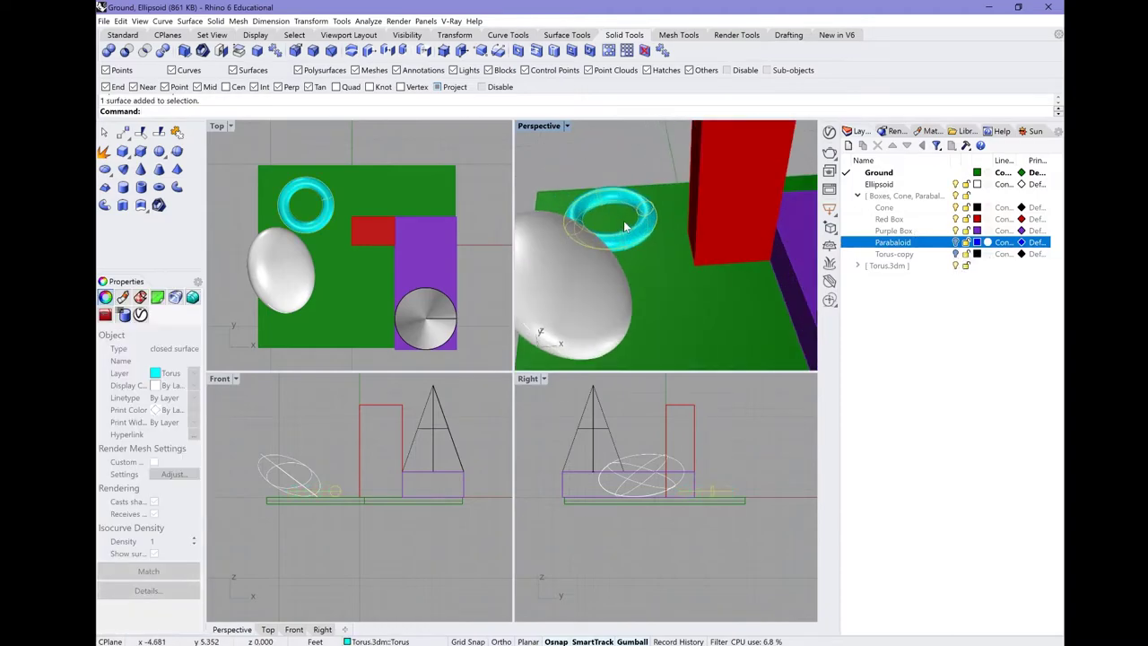
right_drag(775, 250, 751, 257)
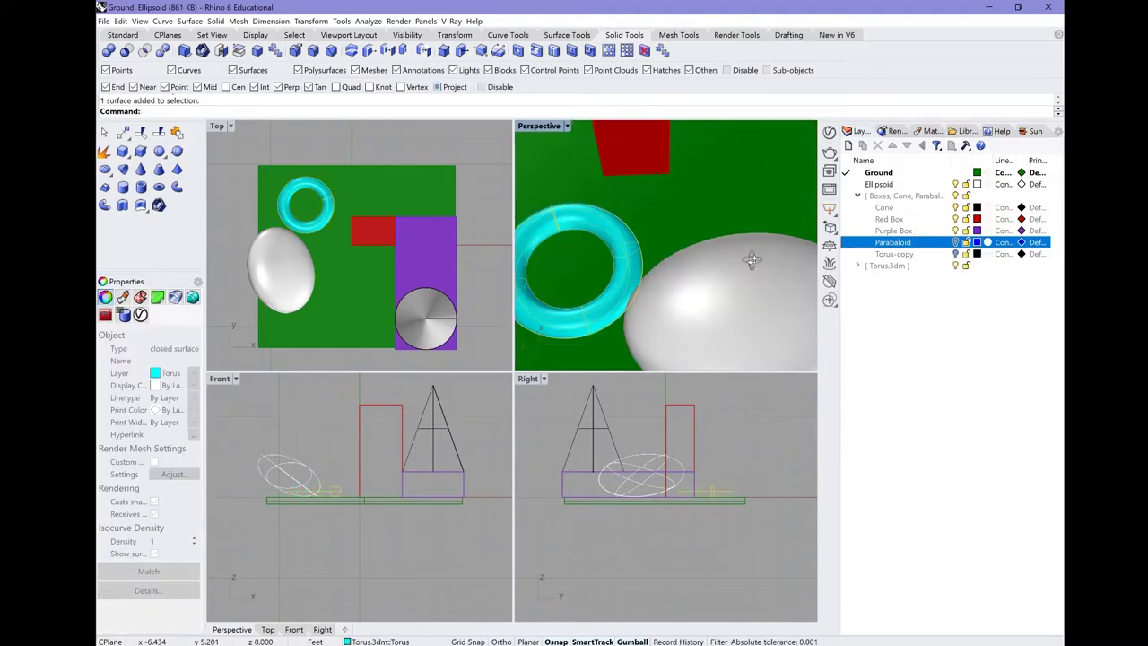
scroll(762, 242, down, 5)
scroll(630, 321, up, 5)
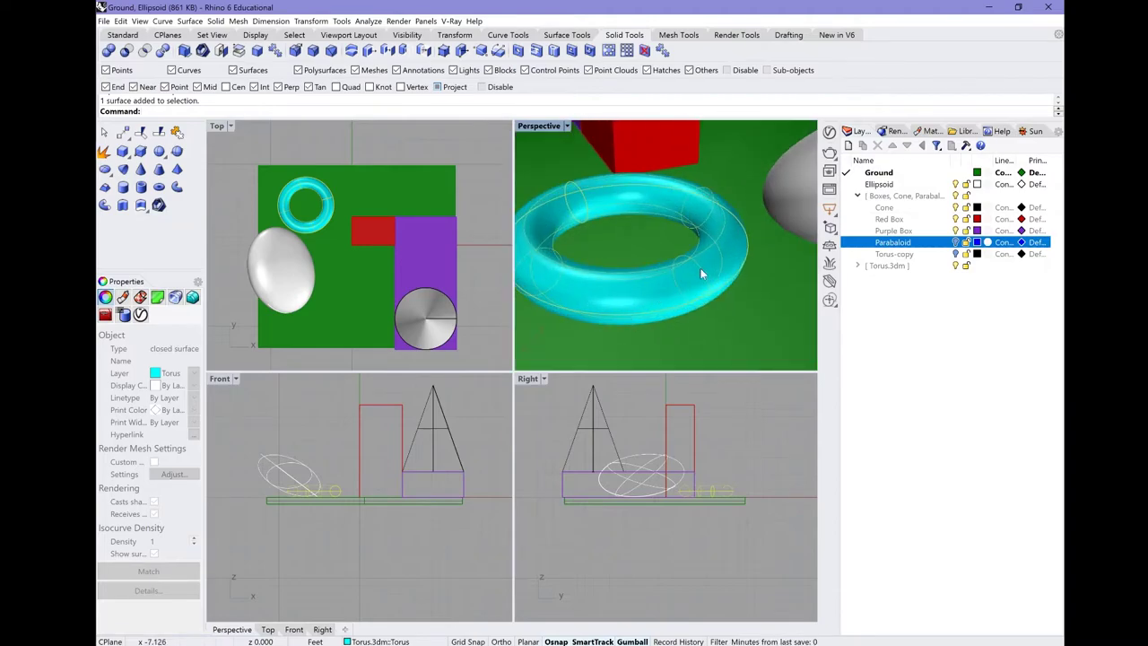
text(Extract)
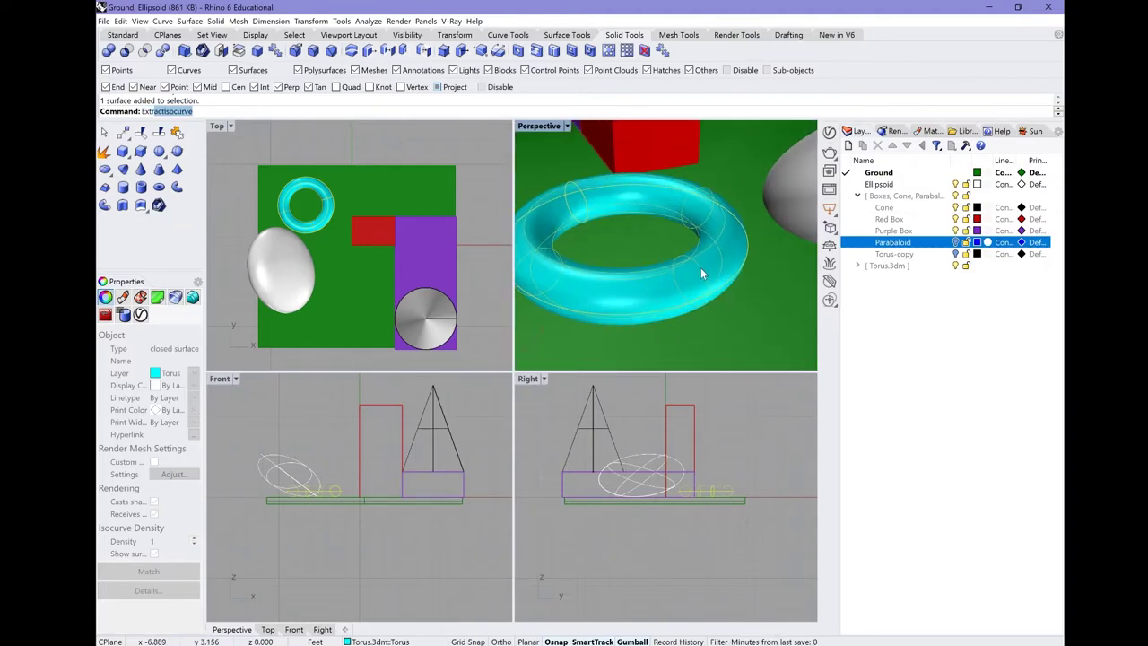
text(y)
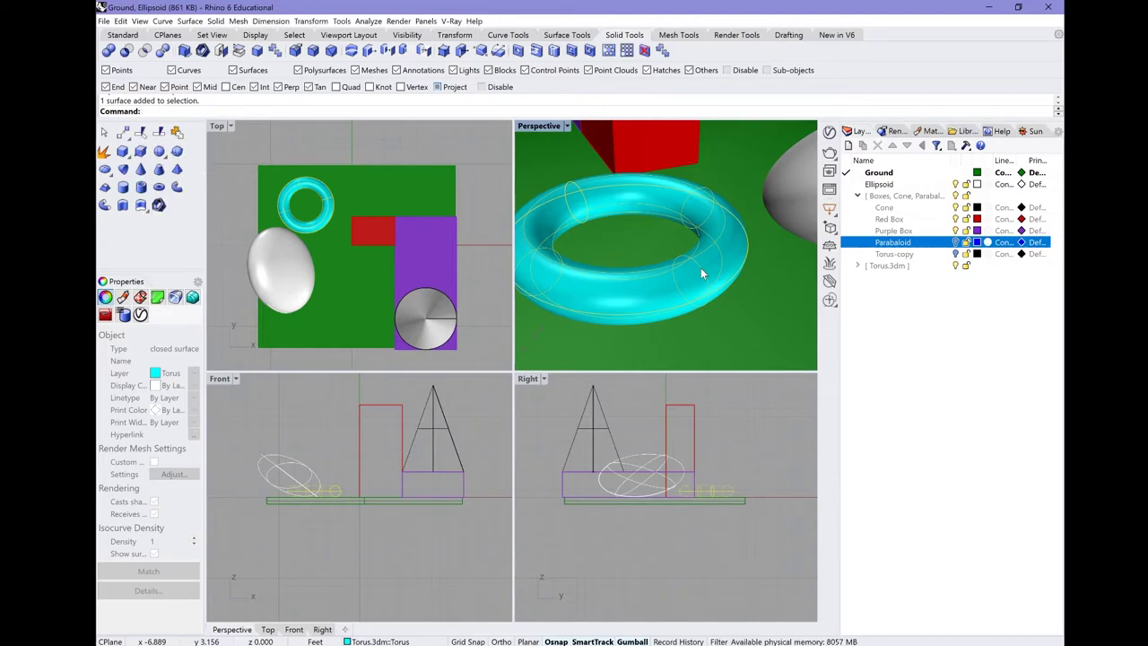
scroll(683, 275, down, 5)
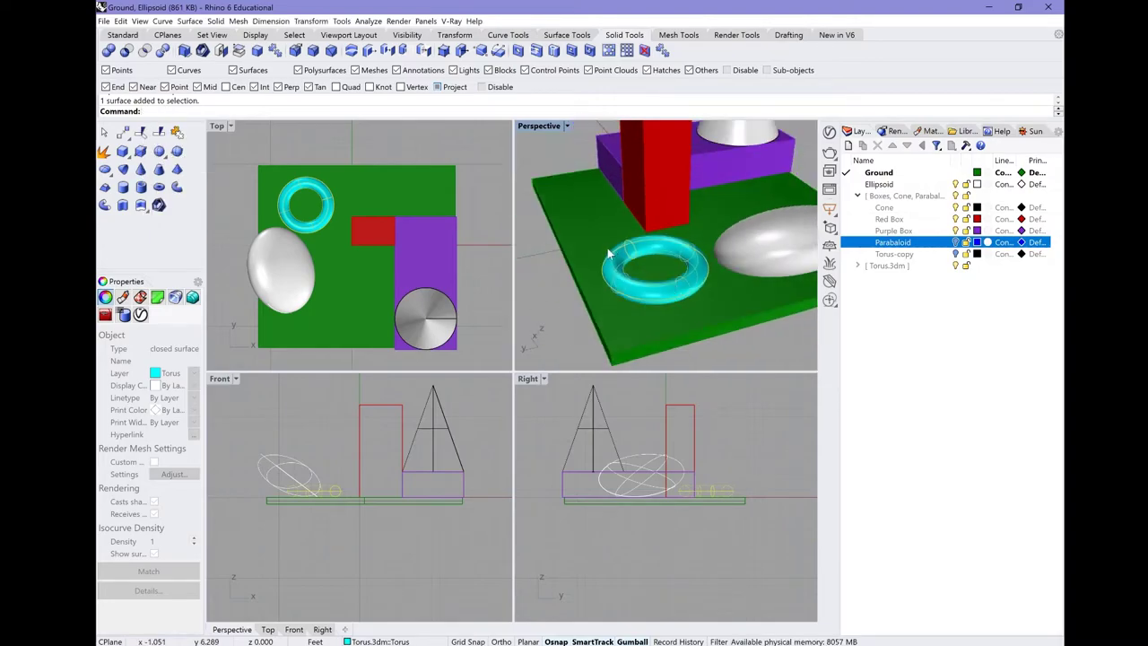
right_drag(647, 293, 674, 276)
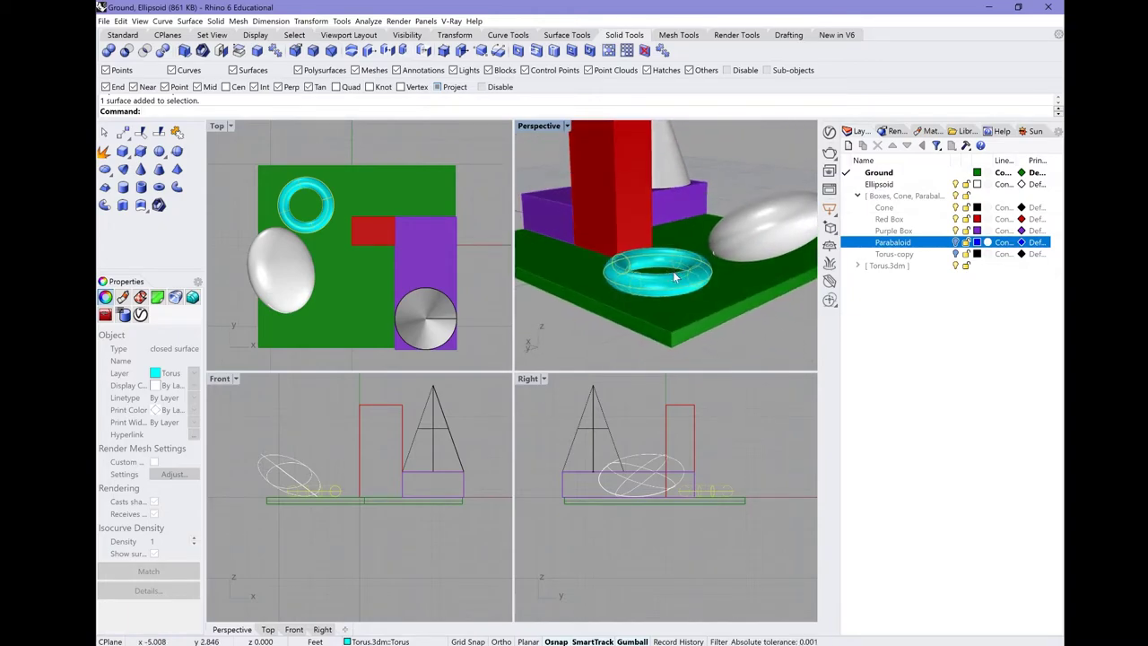
Select the green Ground box and a surface near the torus, then clear the selection
click(681, 313)
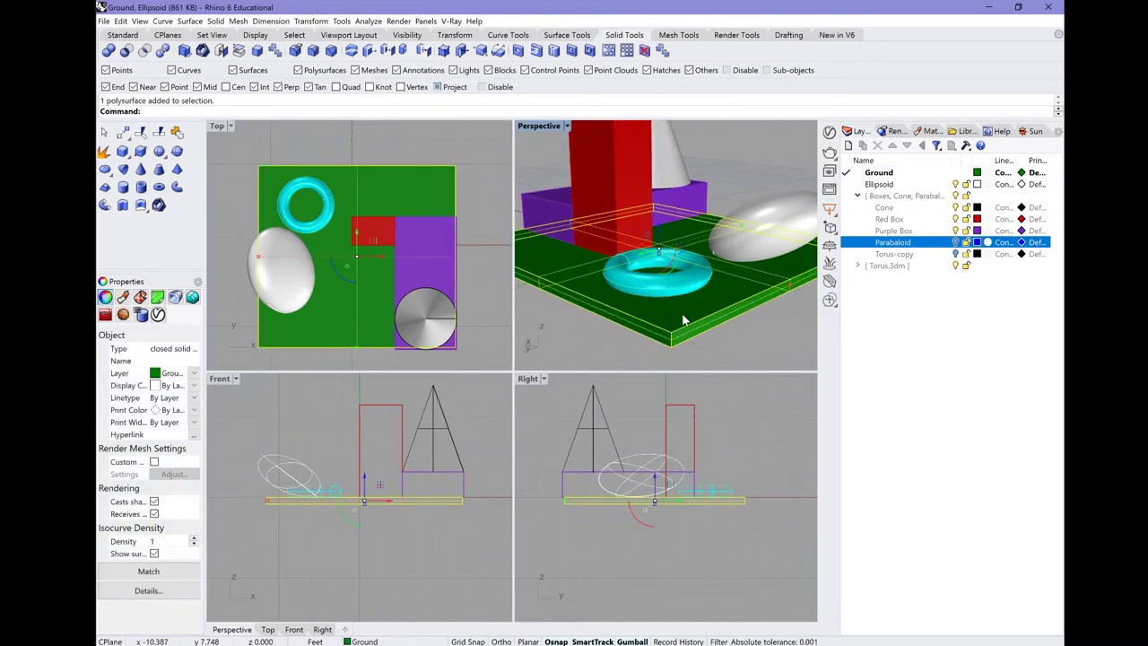
click(739, 345)
click(665, 311)
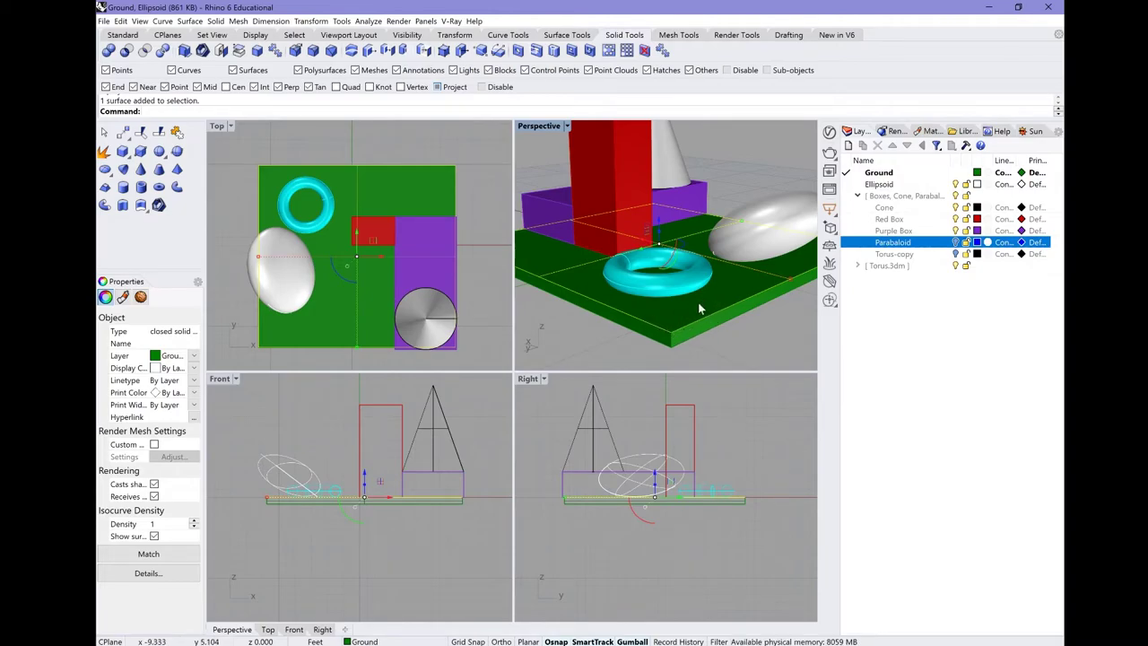
key(Escape)
right_drag(724, 314, 533, 252)
scroll(619, 271, down, 4)
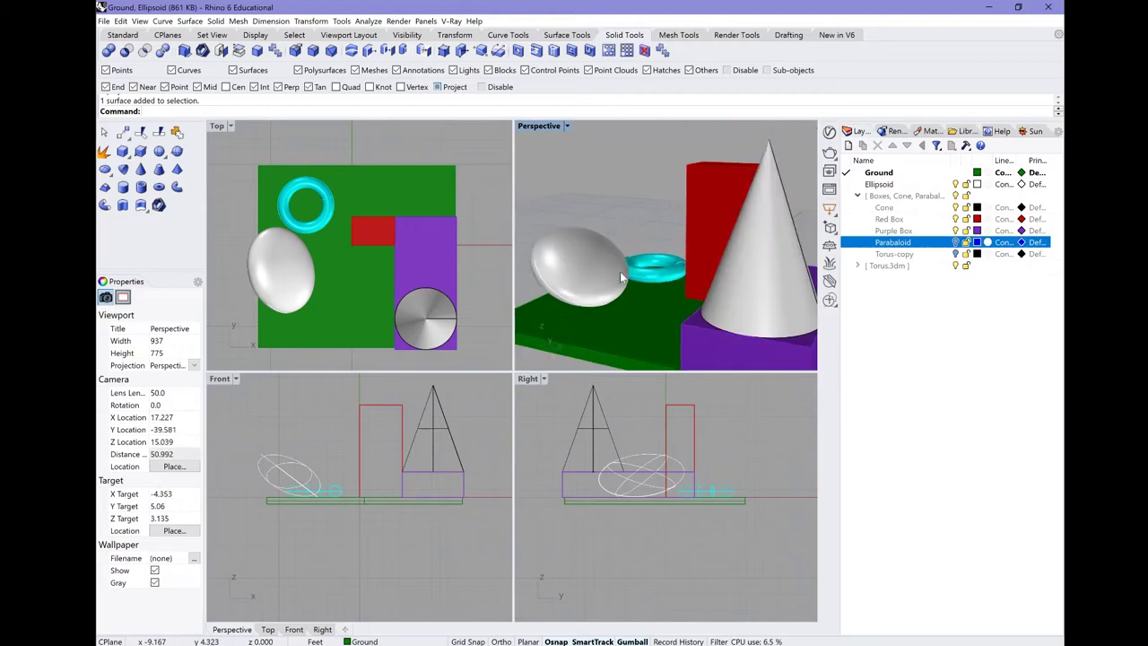
Extrude the red box's top edge straight upward with ExtrudeCrv into a tall surface
click(711, 201)
right_drag(711, 201, 728, 237)
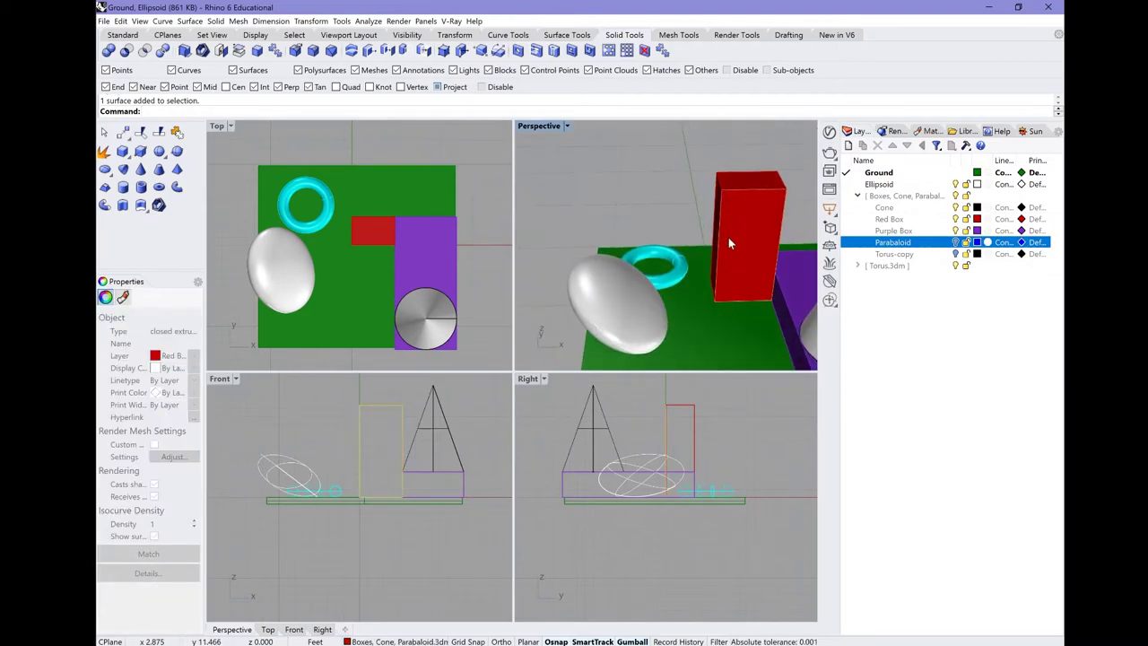
text(ExtrudeCrv)
key(Return)
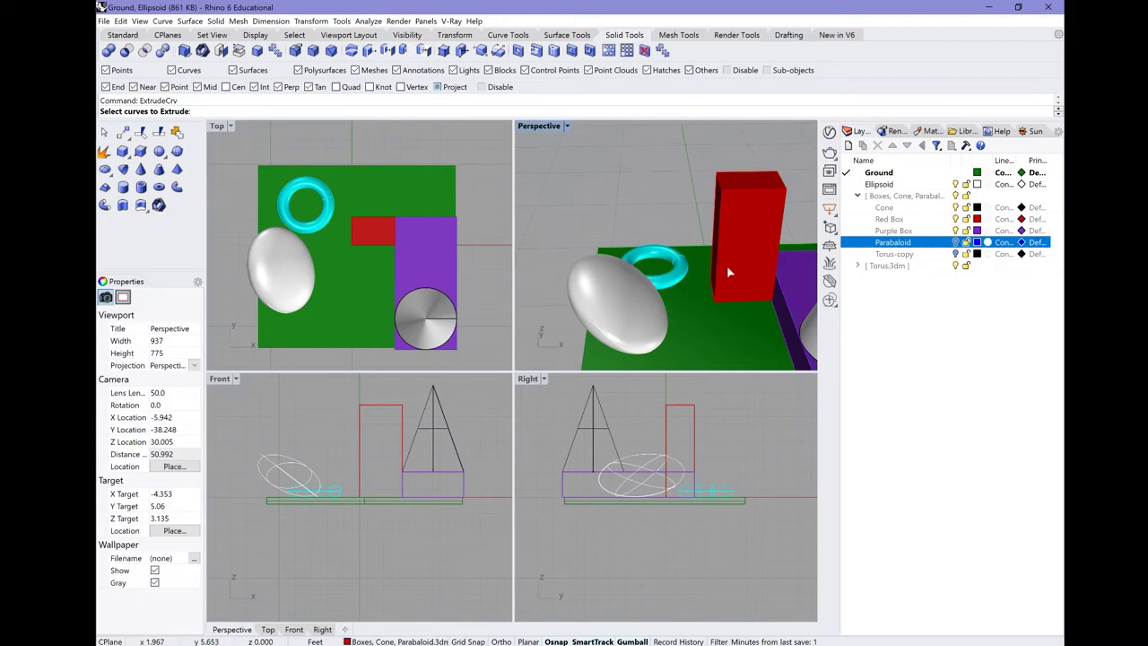
click(733, 194)
key(Return)
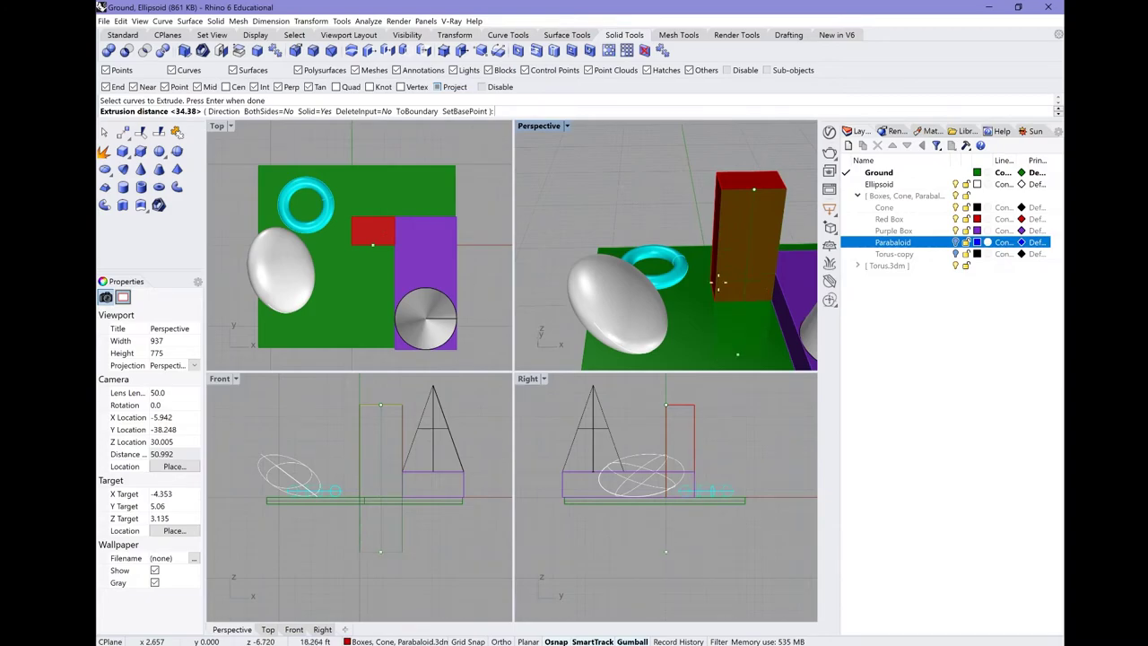
scroll(697, 199, down, 4)
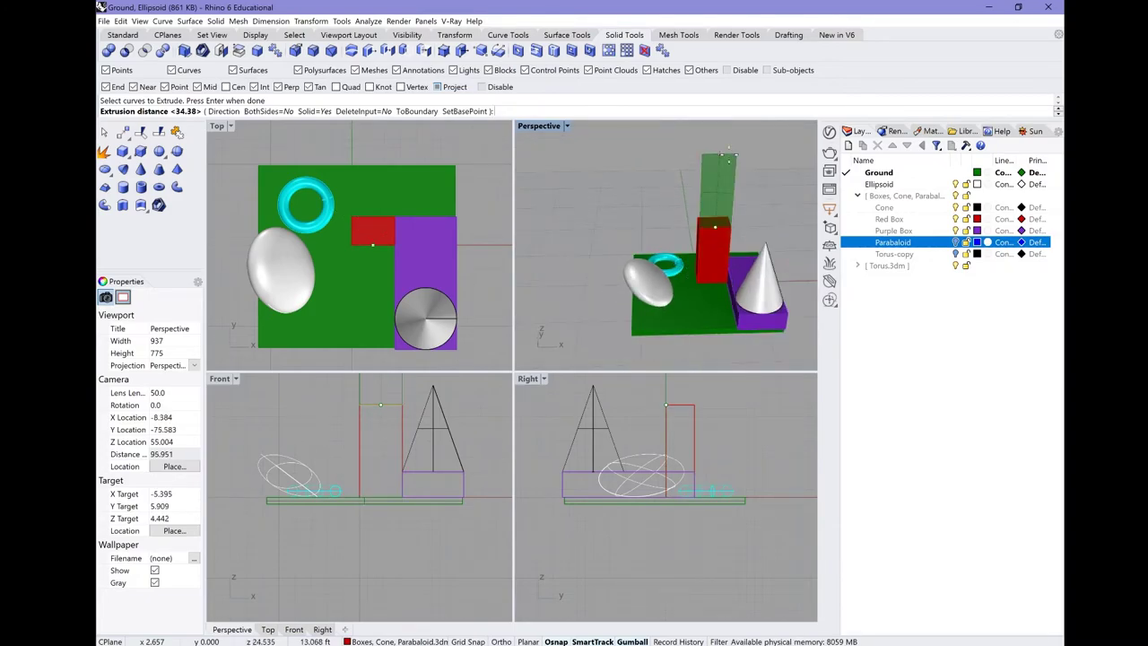
click(728, 154)
click(709, 198)
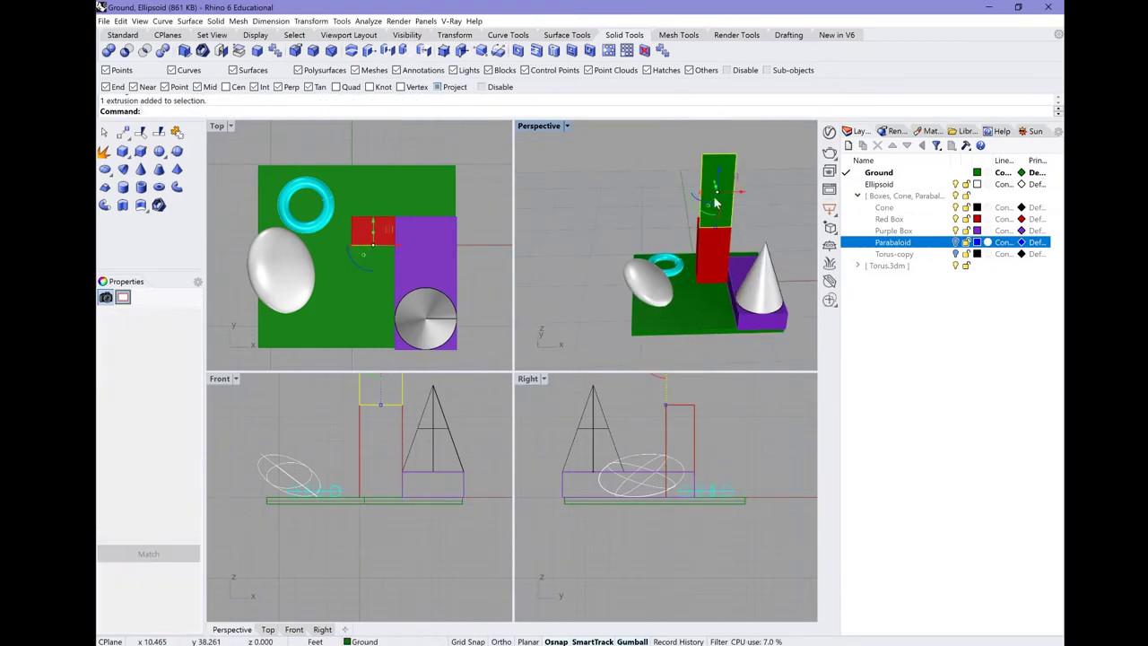
right_drag(709, 197, 705, 232)
scroll(705, 233, up, 6)
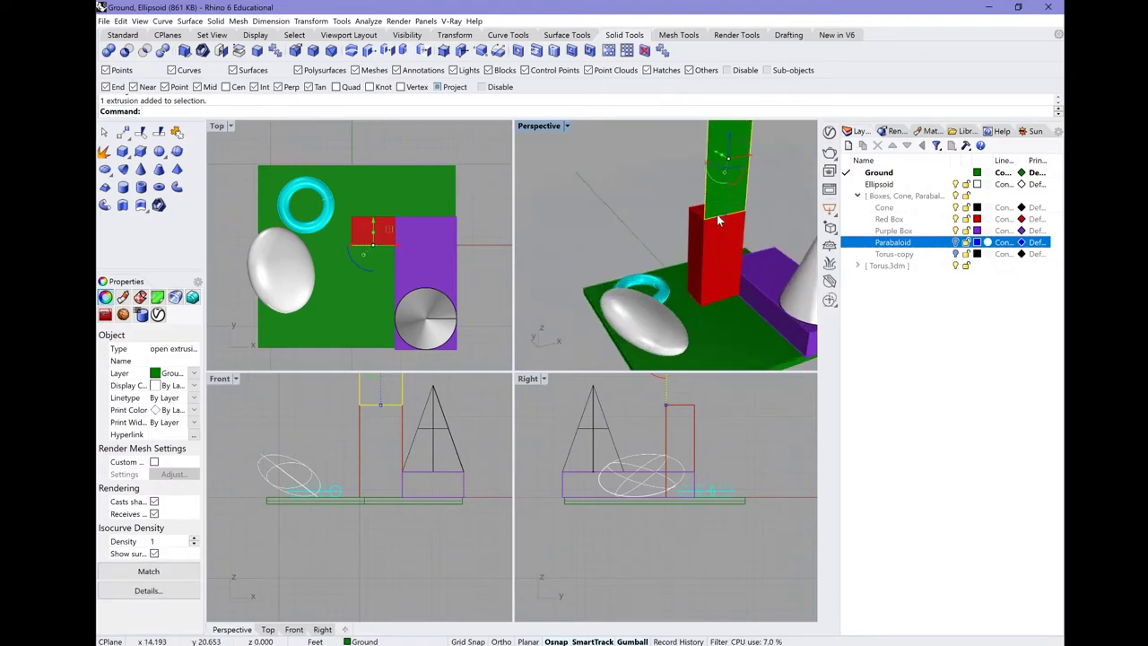
Extrude another top edge of the red box with ExtrudeCrv at the default 13.068 distance
key(Escape)
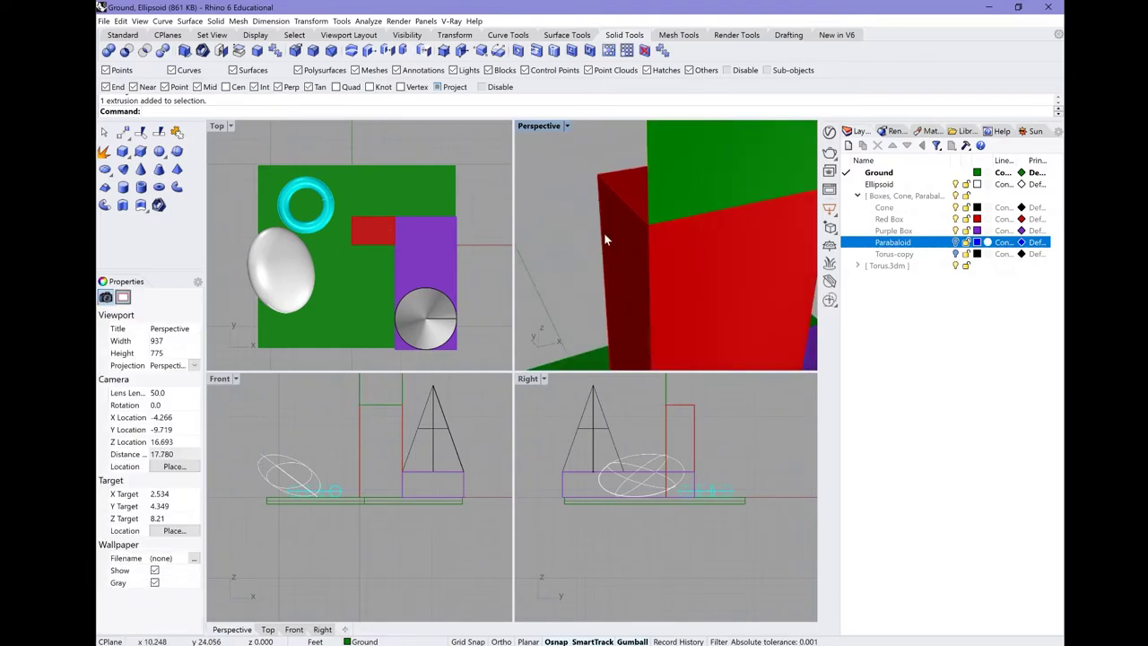
right_drag(603, 235, 657, 220)
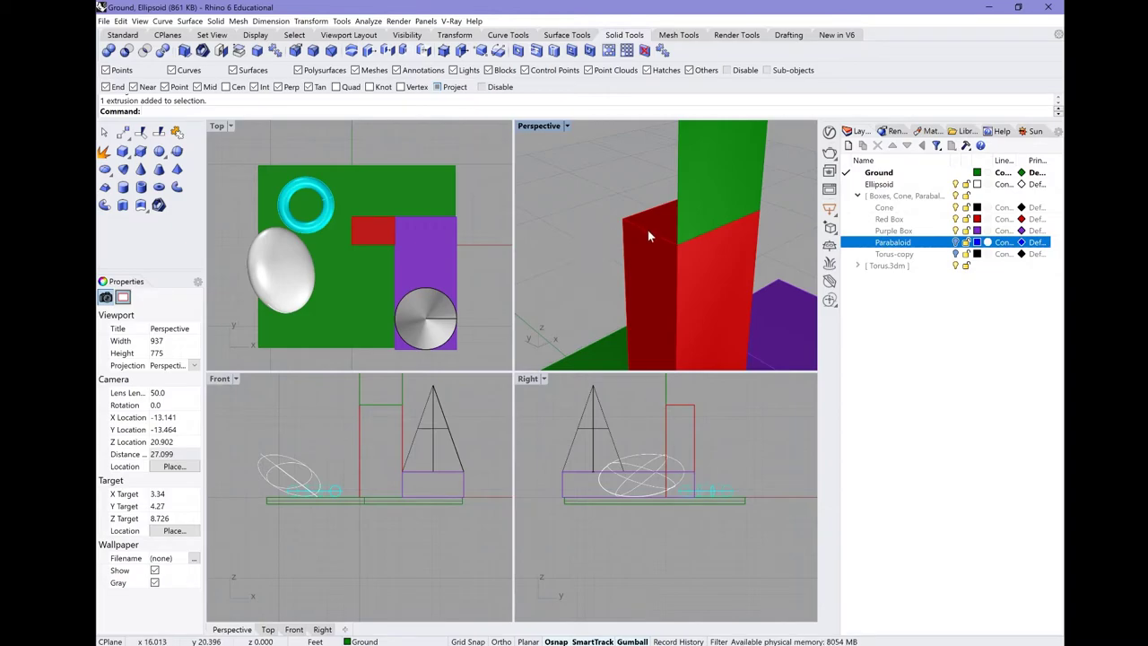
click(648, 230)
click(599, 217)
click(661, 236)
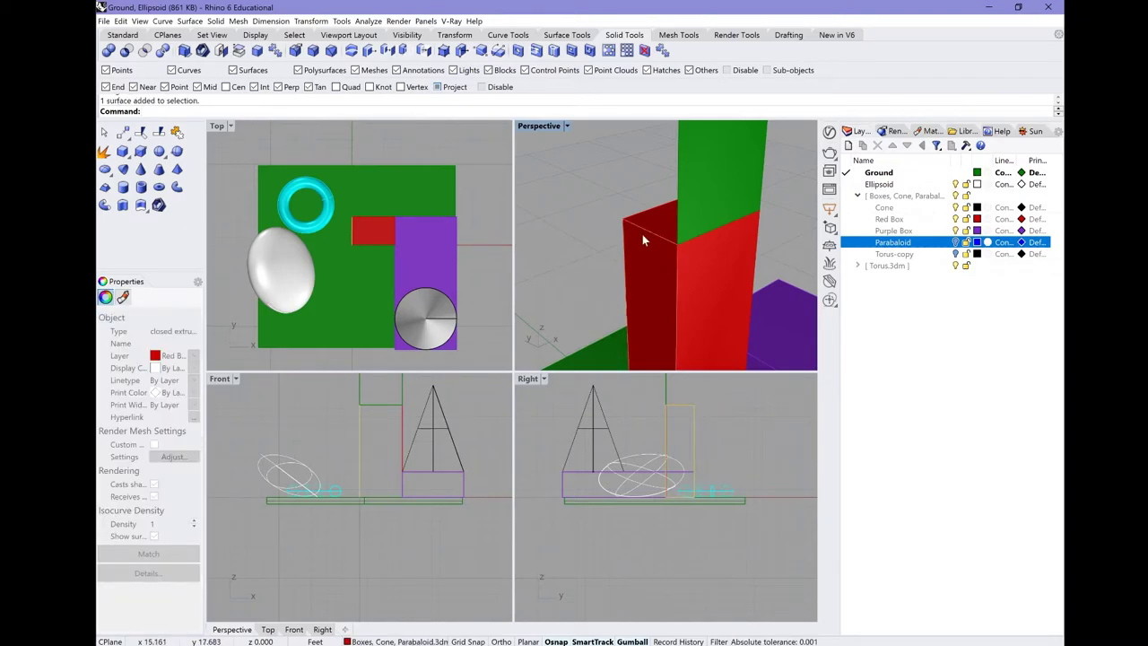
right_drag(592, 251, 565, 245)
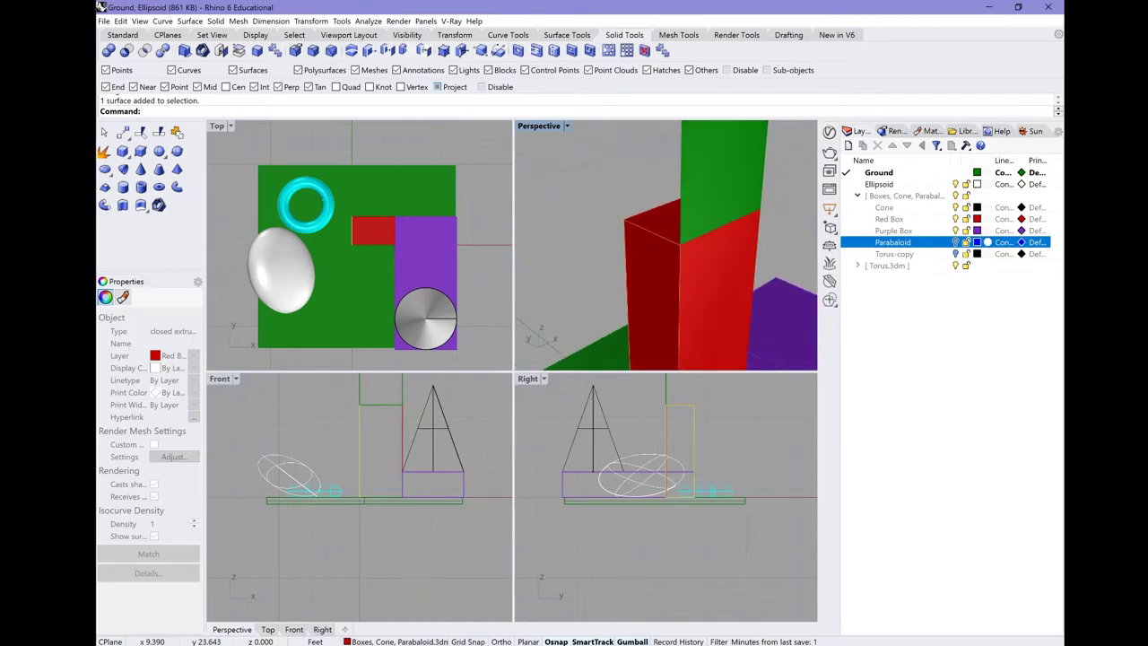
text(ext)
key(Return)
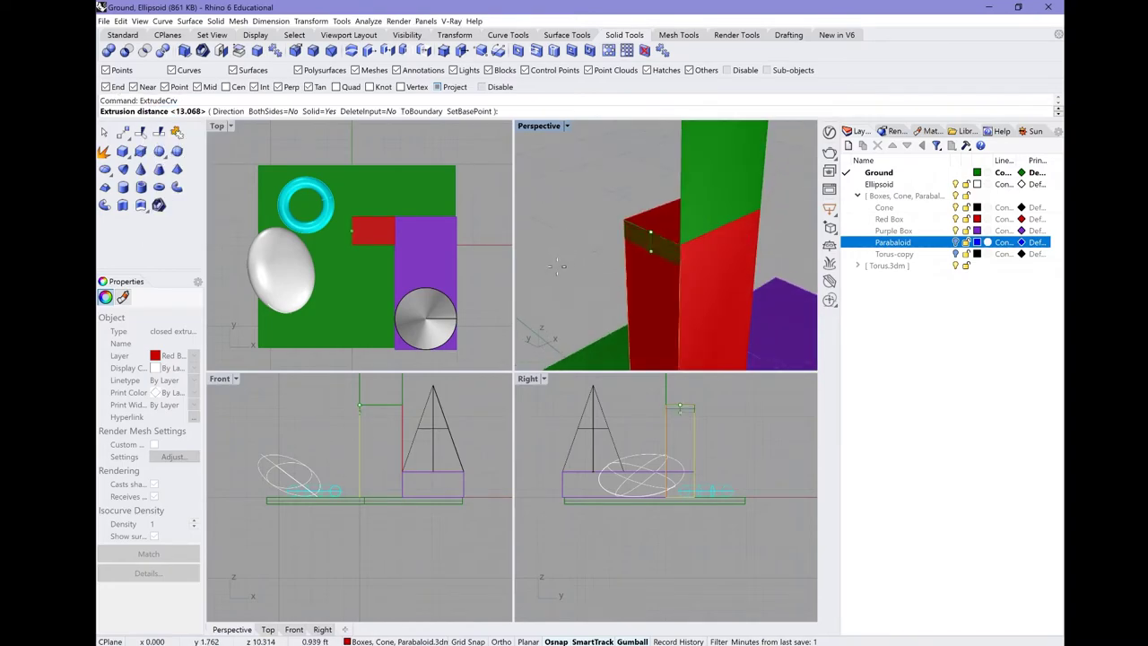
key(Return)
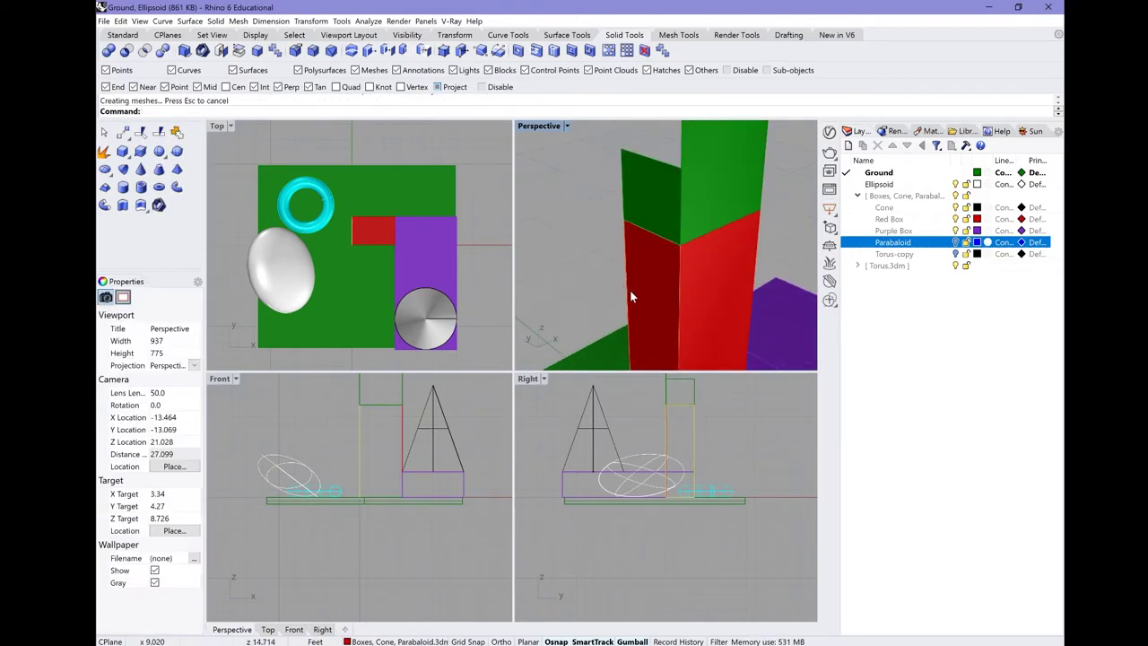
scroll(610, 269, down, 5)
right_drag(584, 256, 732, 221)
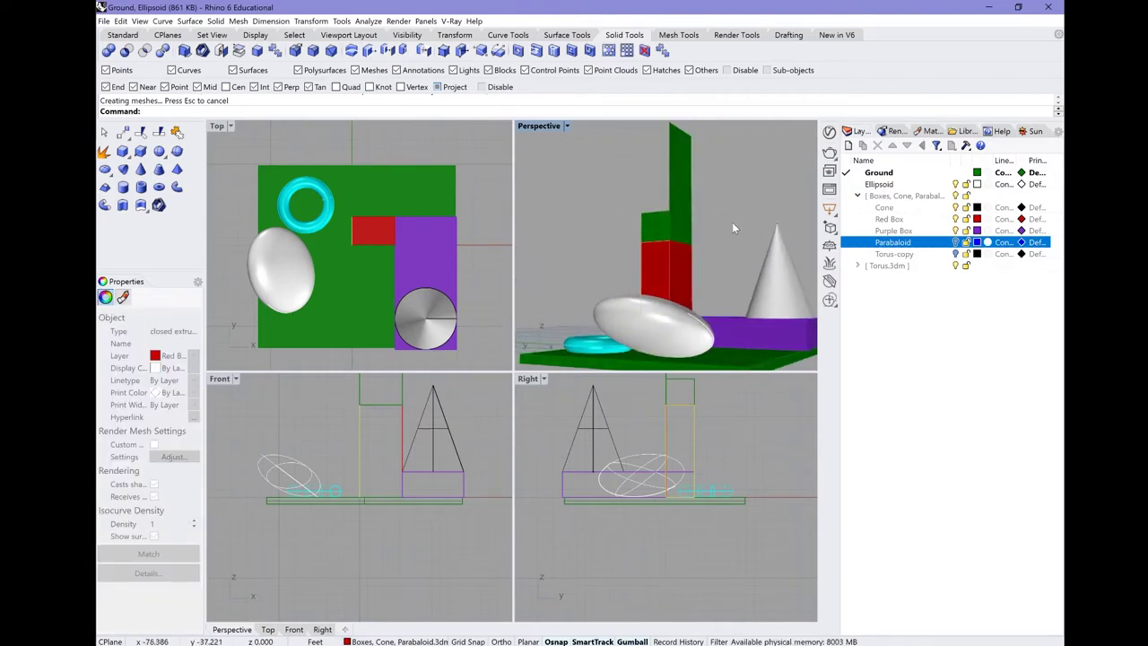
Move the green extruded panel off the red box to the right
click(857, 266)
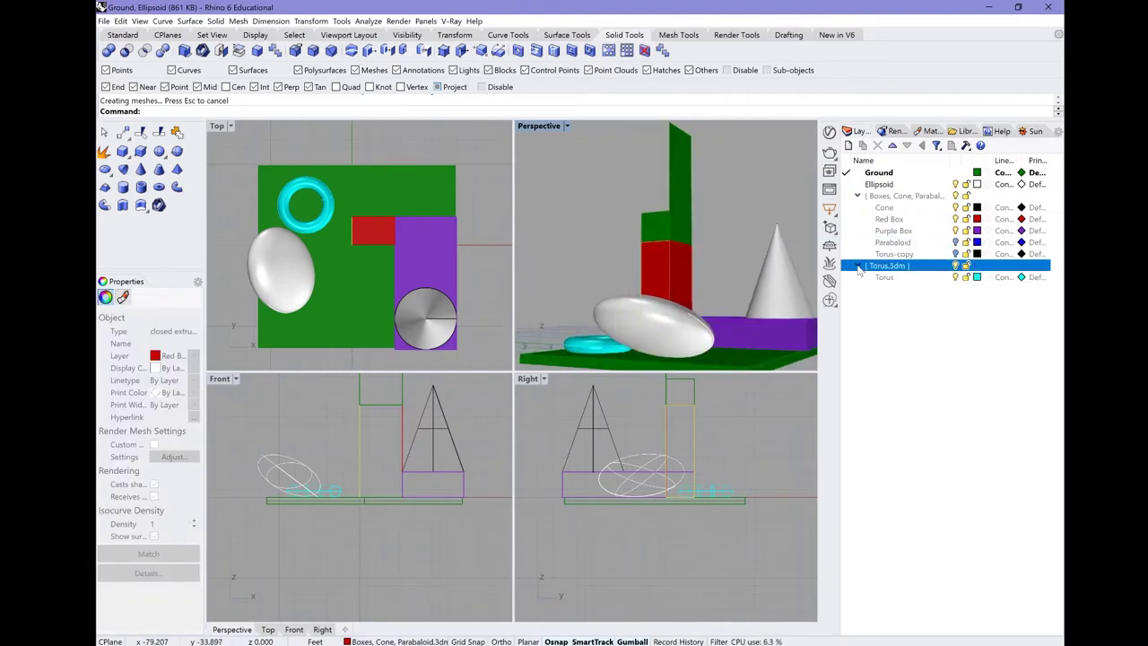
scroll(640, 320, down, 4)
right_drag(640, 320, 639, 274)
click(715, 327)
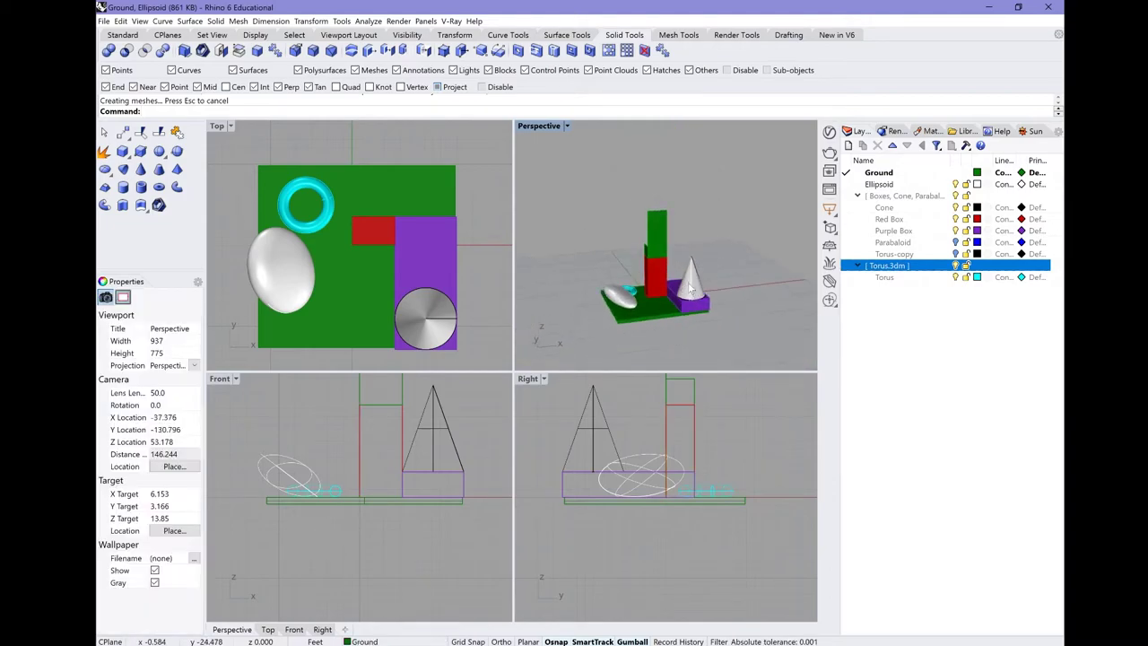
click(639, 274)
drag(659, 240, 756, 240)
click(670, 277)
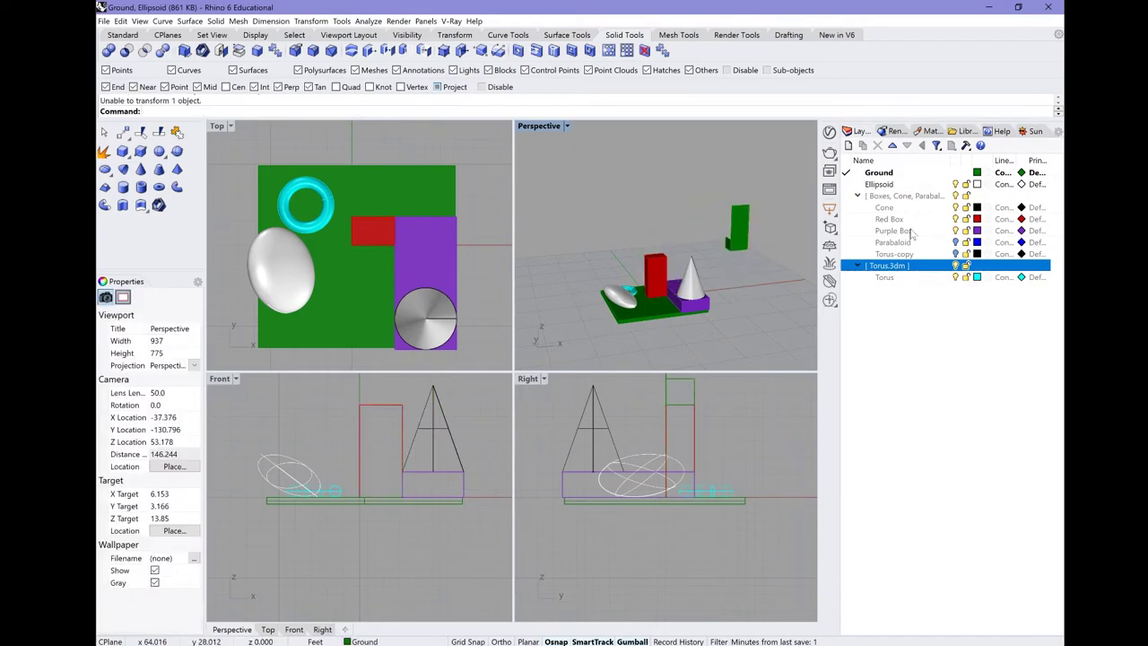
Lock the Boxes, Cone, Paraboloid reference layers, then undo the lock and the move
click(966, 195)
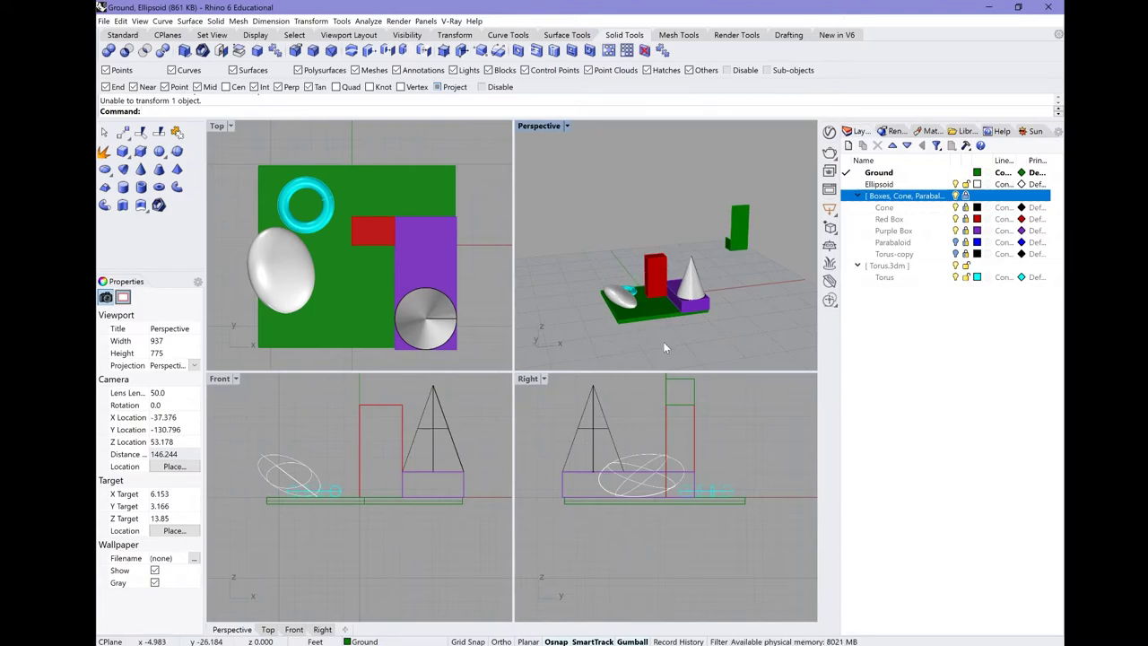
drag(620, 312, 620, 312)
click(767, 280)
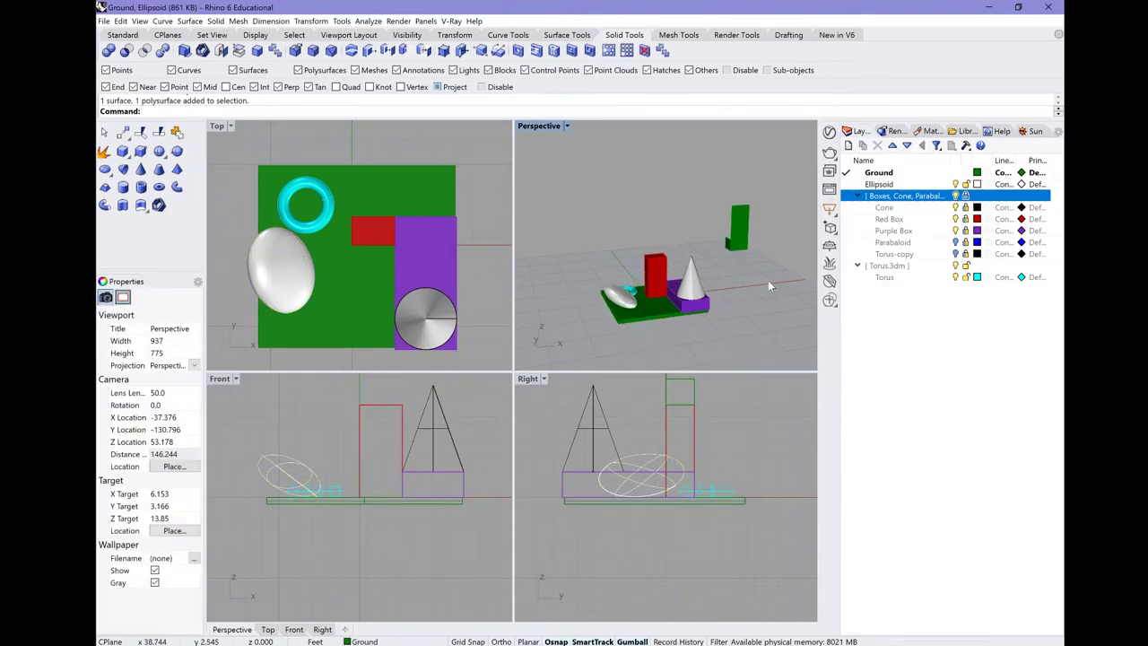
click(913, 243)
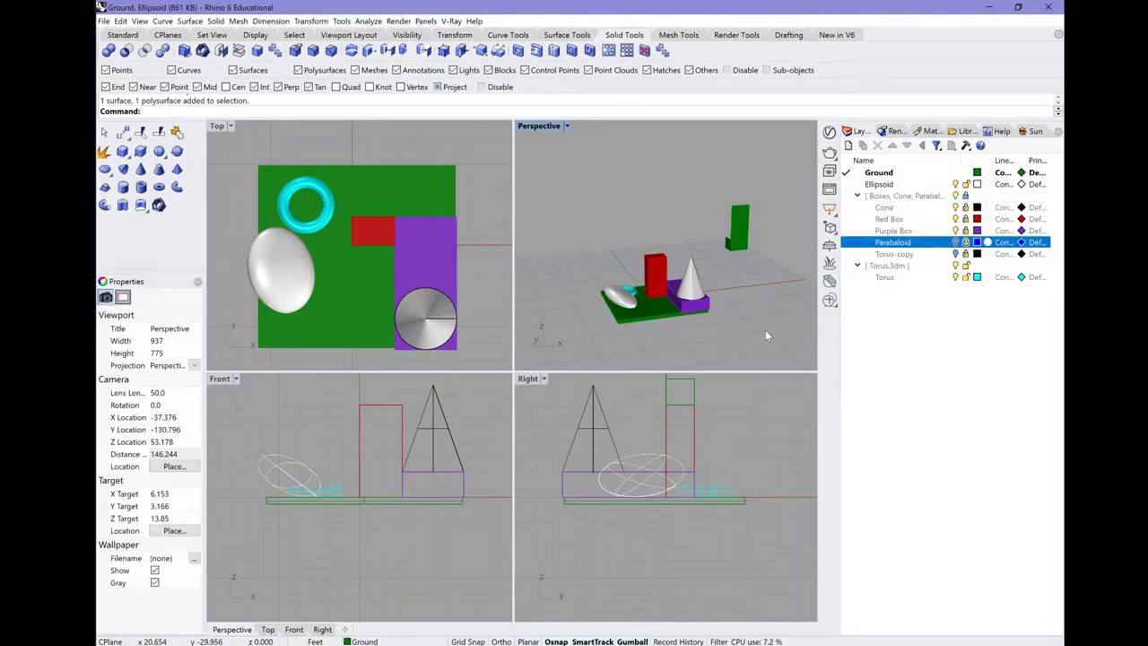
key(ctrl+z)
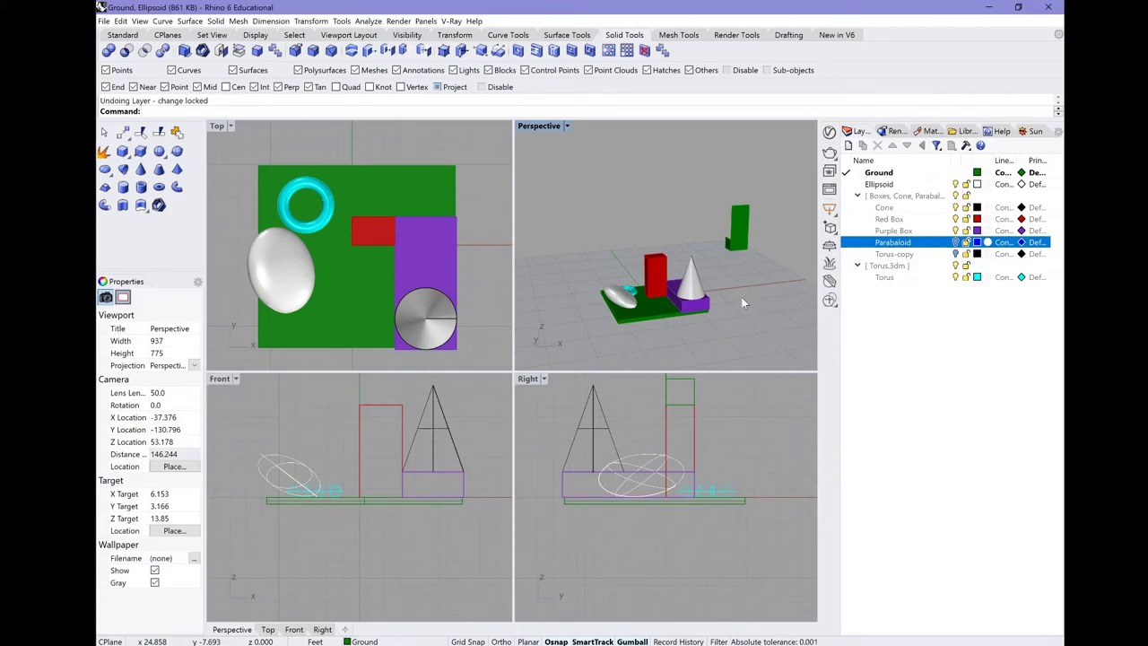
key(ctrl+z)
Alt-drag the green box to the right with the gumball, leaving a copy in place
click(721, 262)
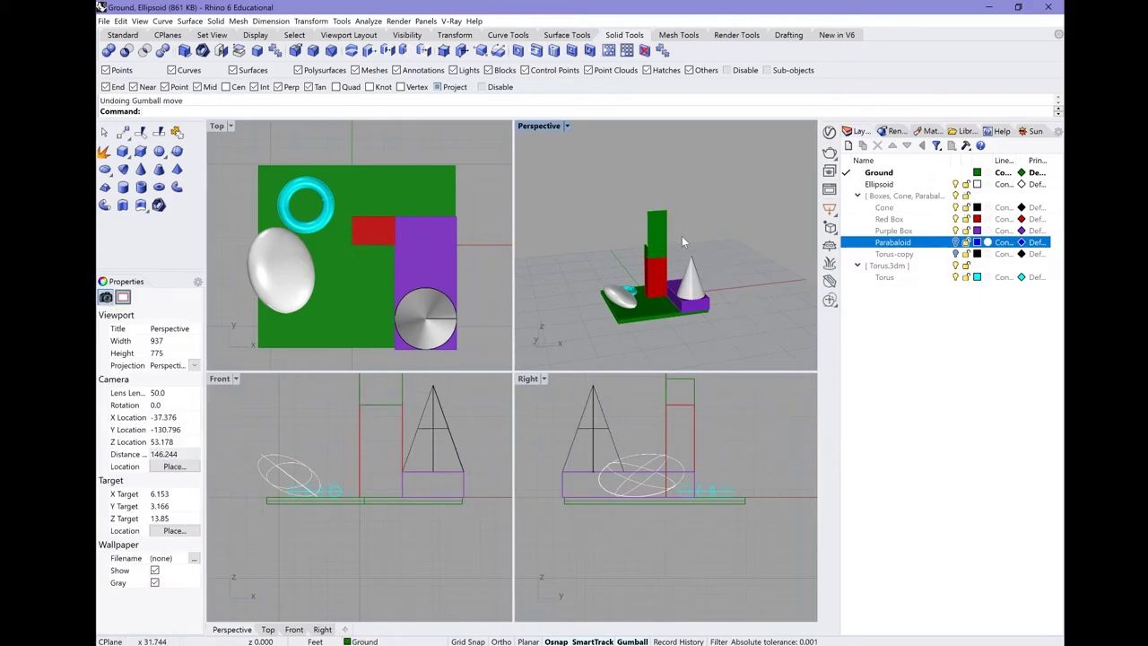
drag(681, 235, 634, 267)
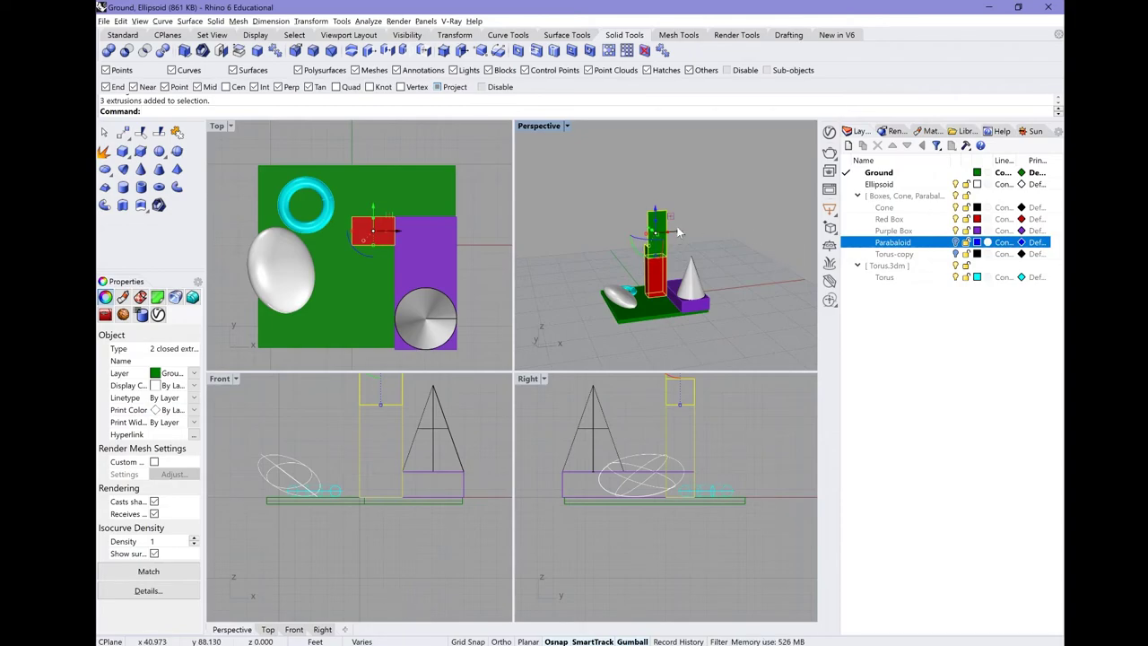
drag(679, 234, 765, 226)
key(alt)
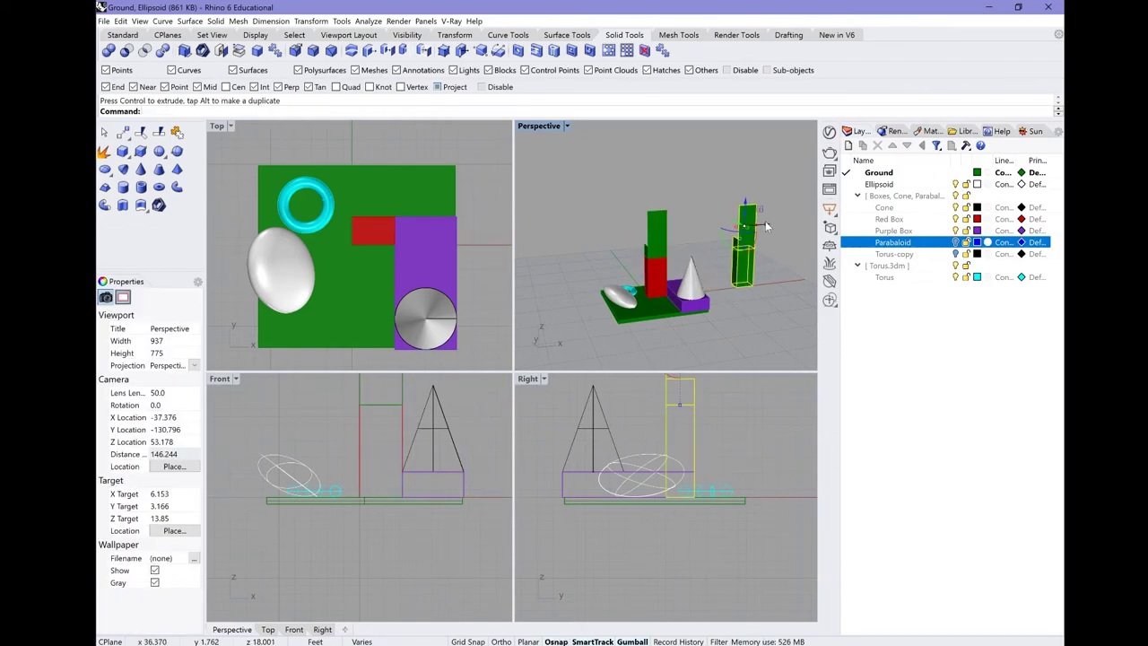
Delete the extra green copy nearer the red box
click(777, 258)
scroll(772, 242, up, 6)
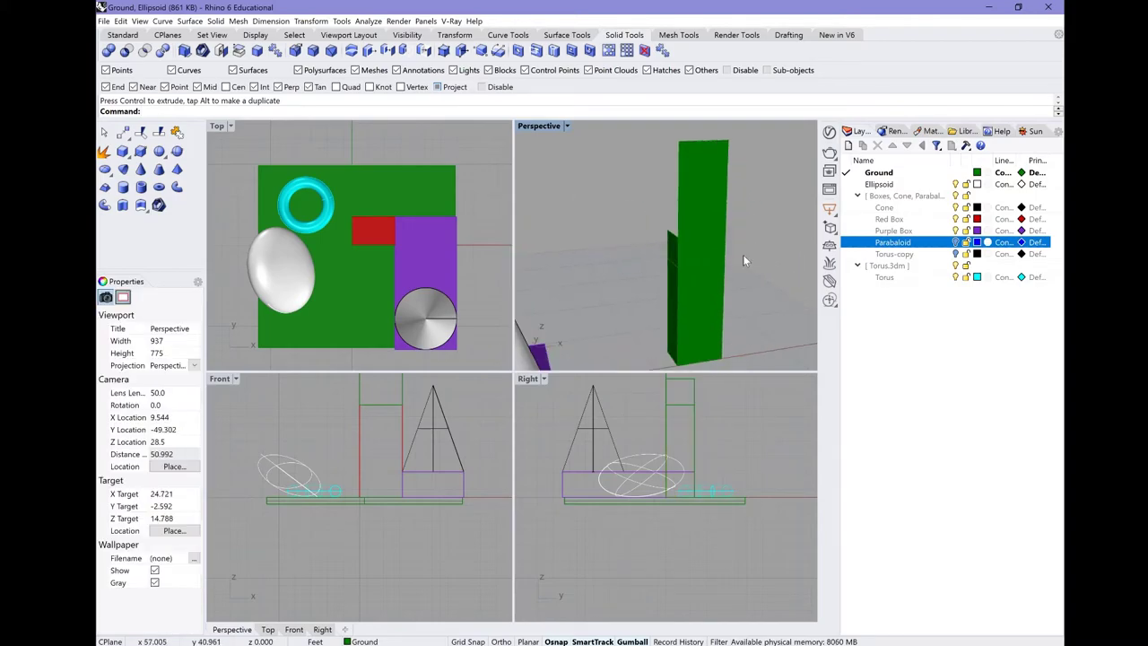
scroll(733, 277, down, 6)
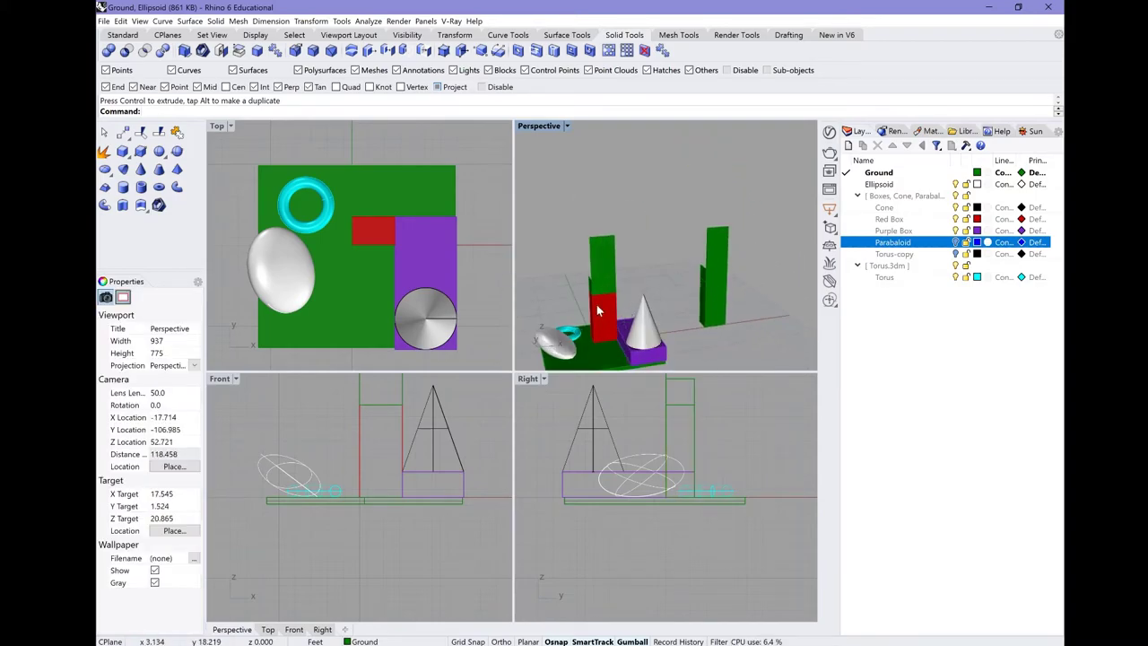
click(714, 320)
key(Delete)
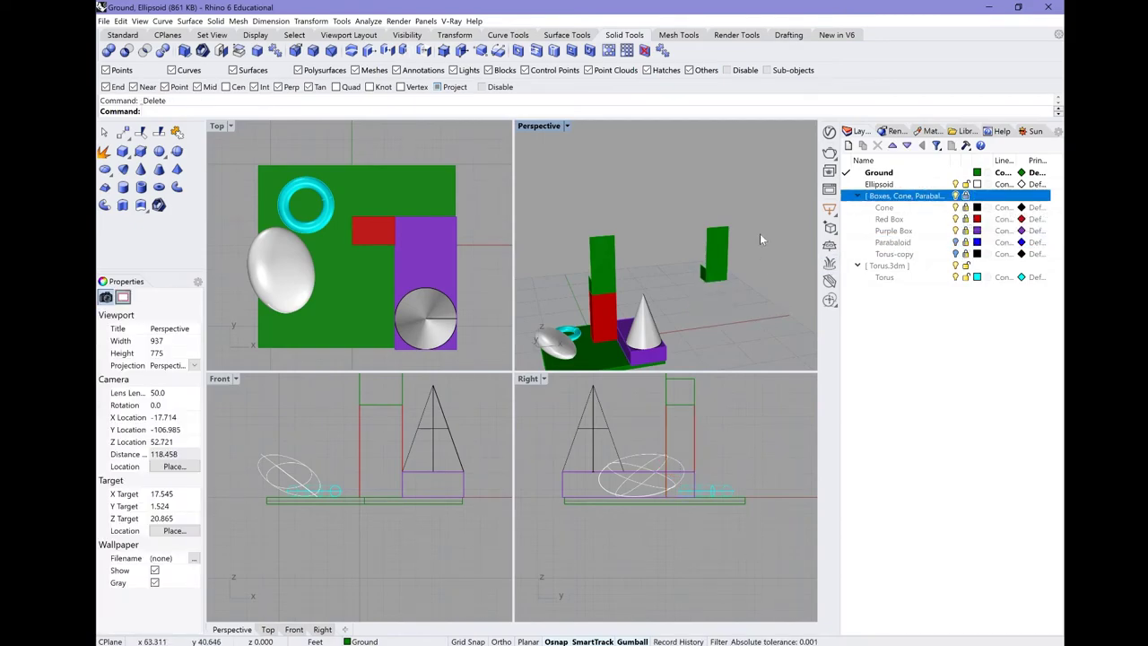
scroll(759, 229, down, 5)
Maximize the Perspective viewport, orbit lower, and delete the stray green box on the right
click(703, 289)
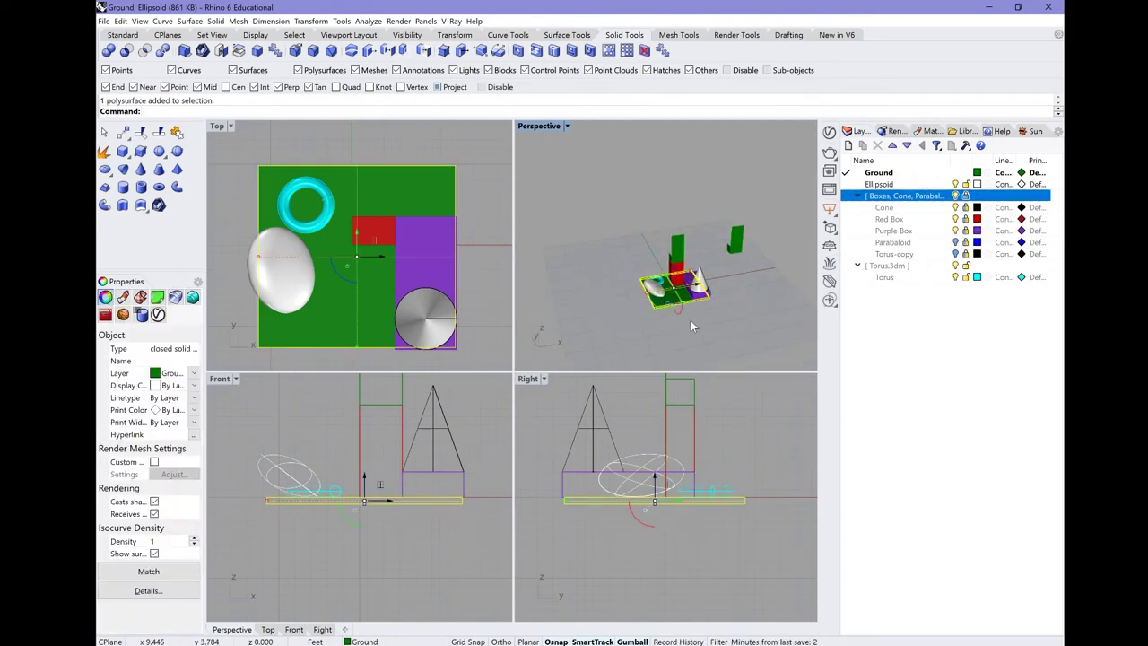
scroll(728, 301, up, 2)
click(733, 308)
scroll(708, 296, up, 3)
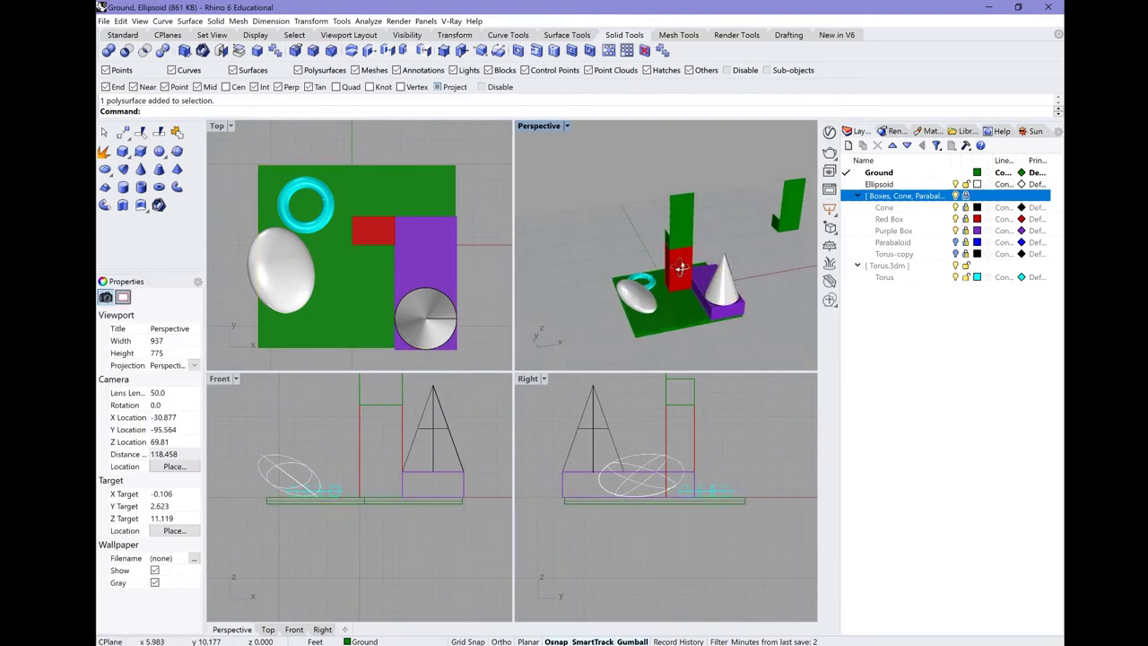
double_click(542, 126)
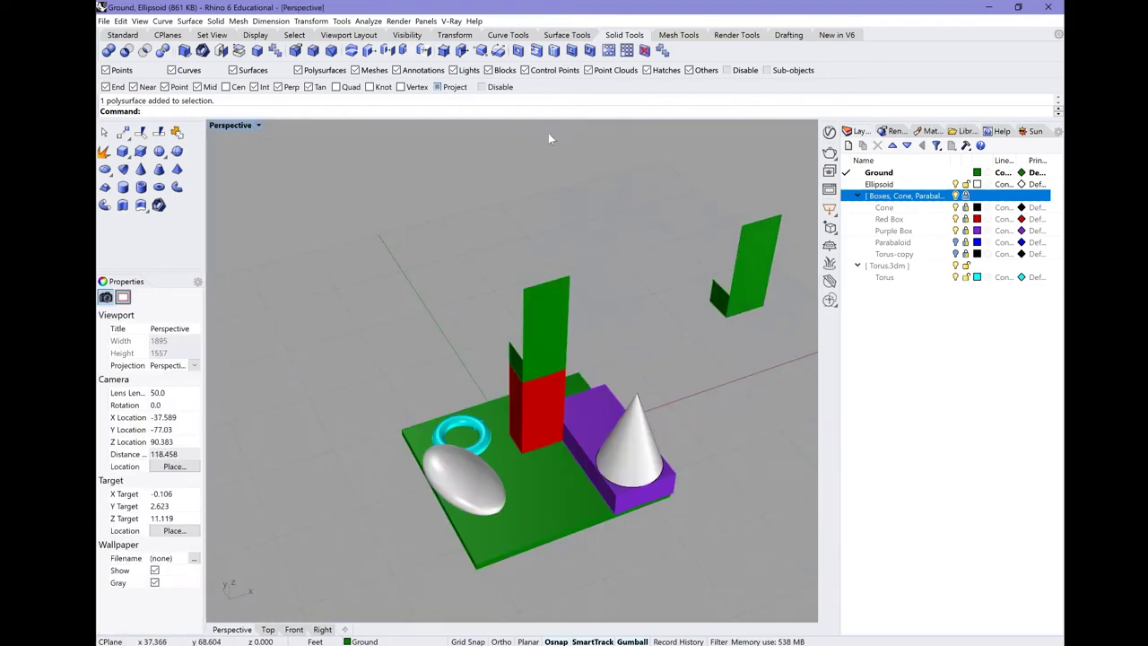
right_drag(661, 330, 703, 366)
click(711, 331)
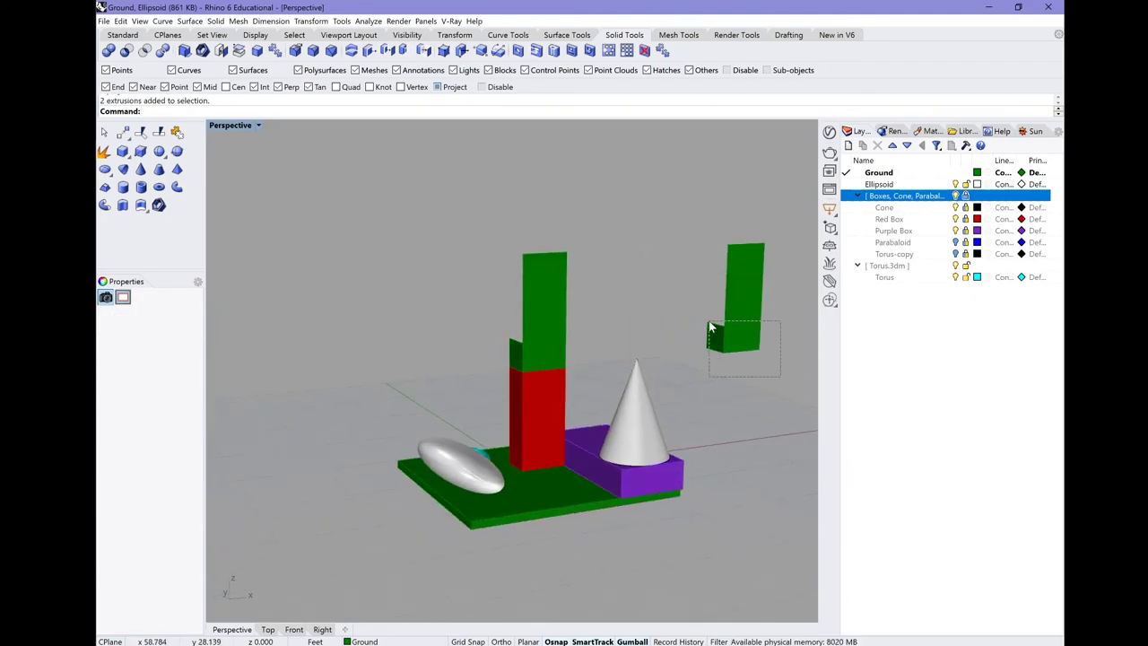
key(Delete)
text(Worksession)
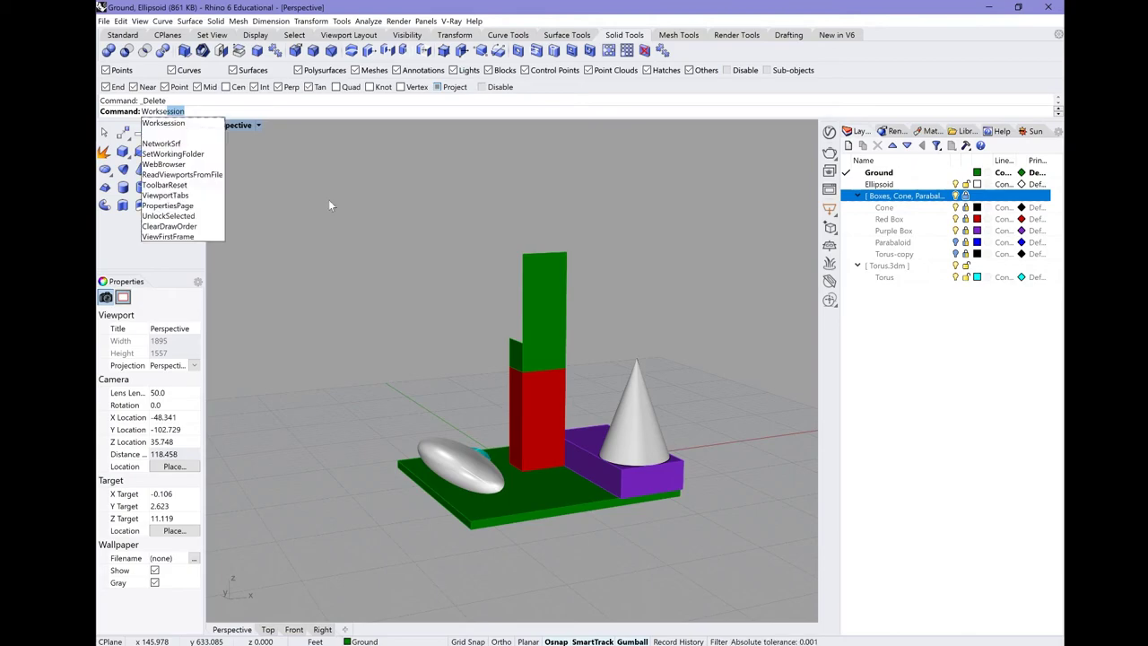
key(Return)
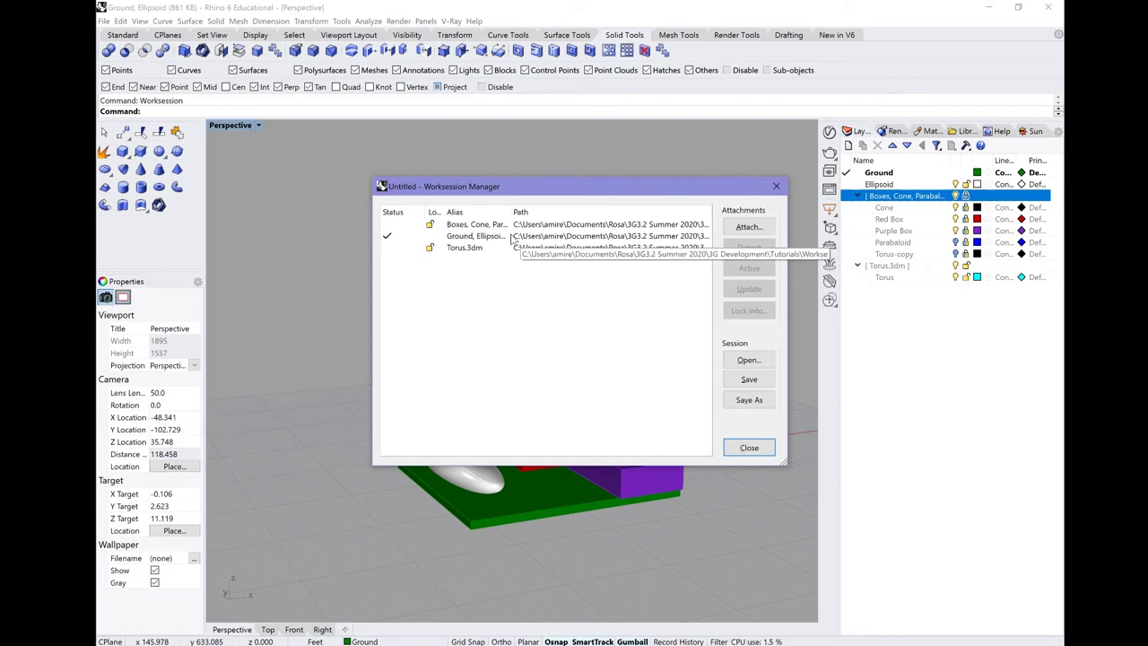
drag(511, 211, 542, 216)
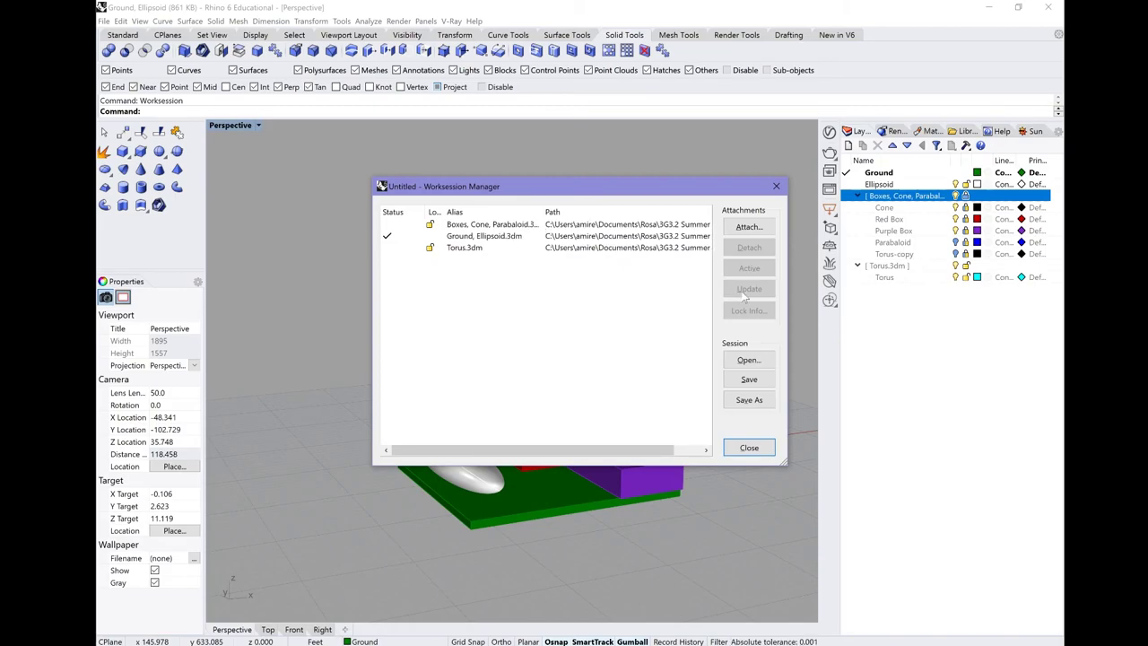
click(543, 236)
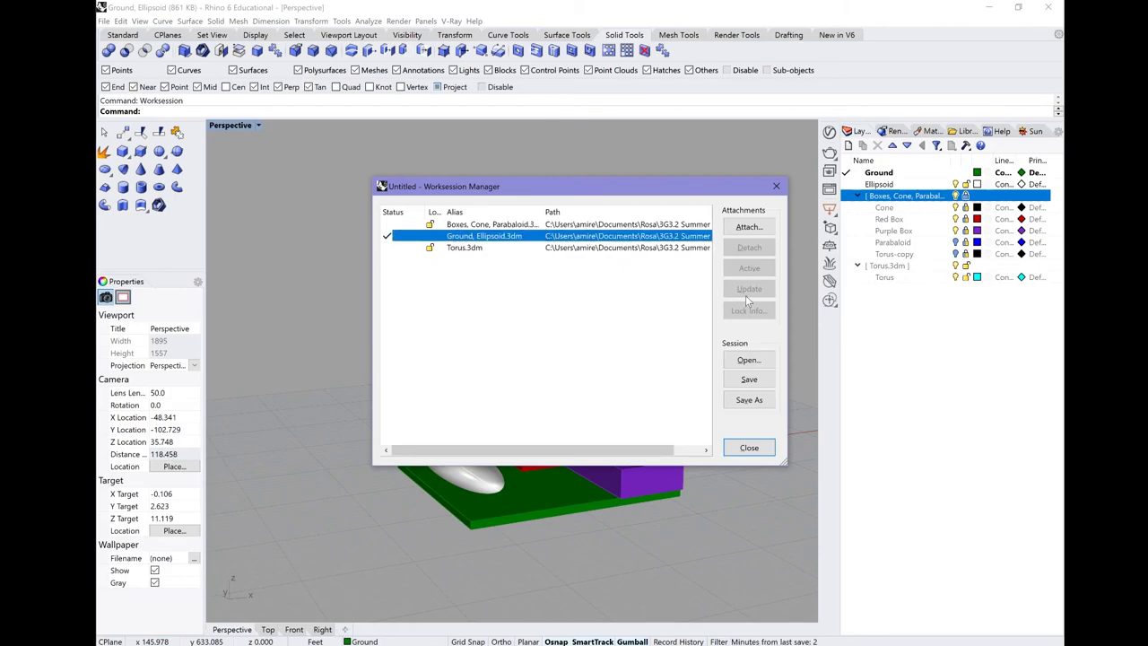
click(529, 224)
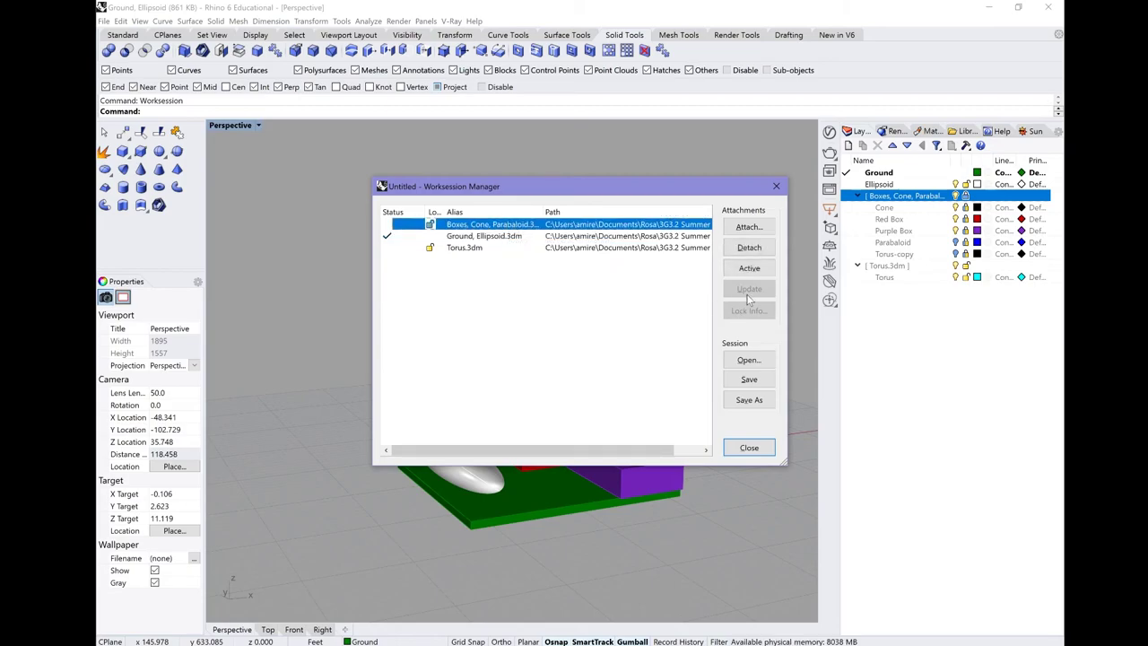
click(777, 189)
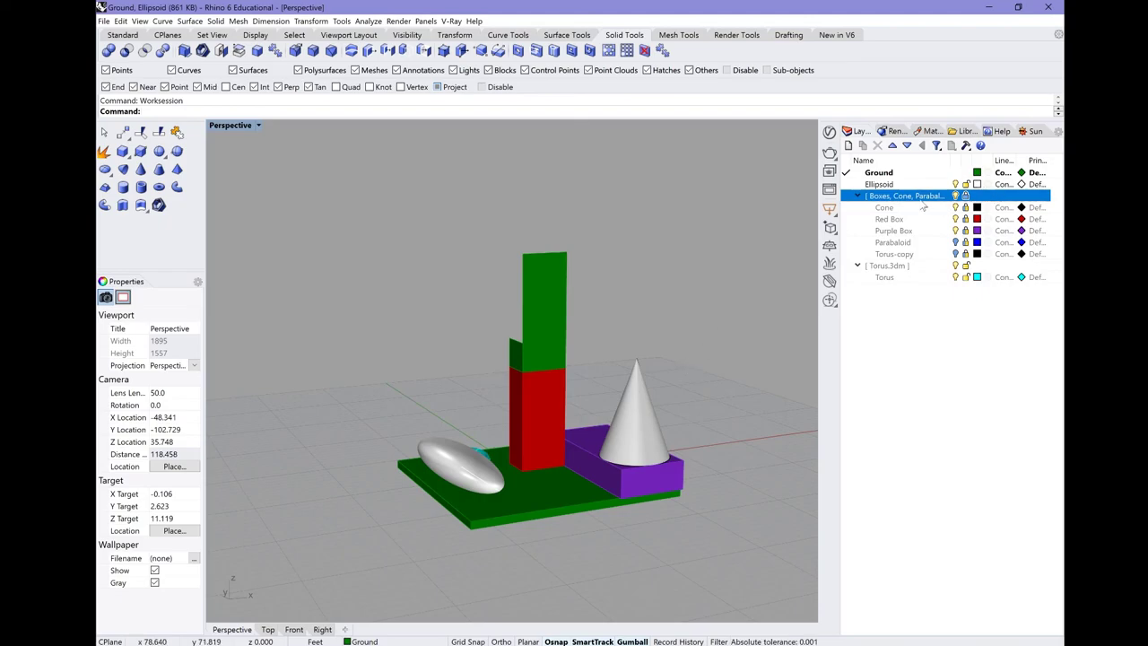
Make the Boxes, Cone, Paraboloid model active via its layer's Worksession Reference menu
right_click(912, 195)
mouse_move(923, 199)
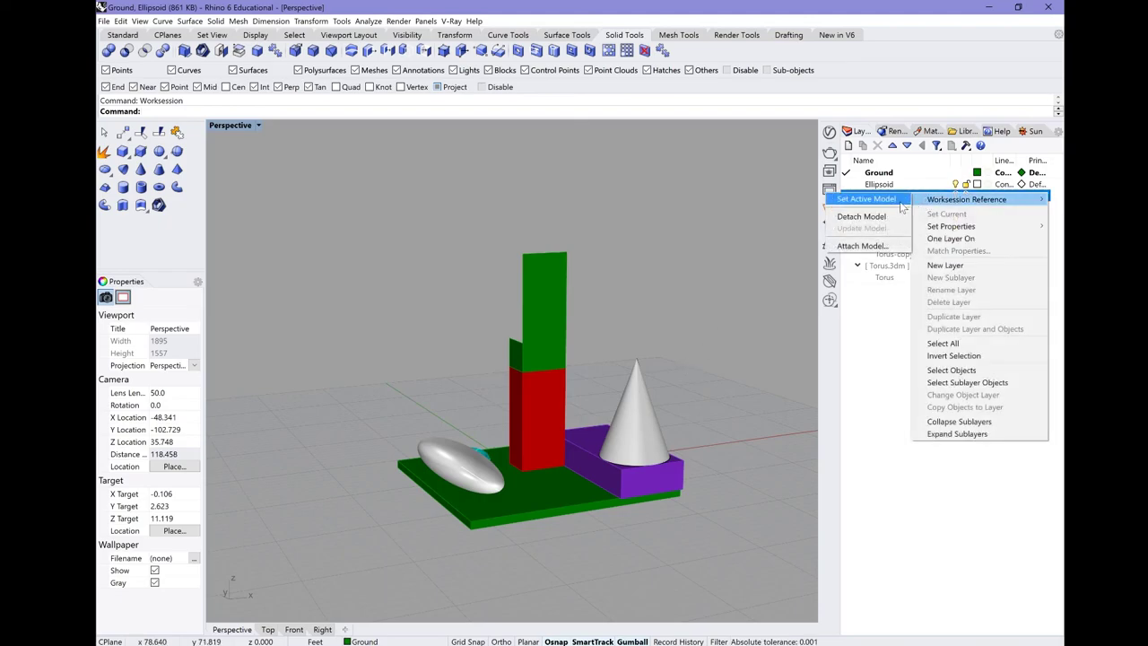
click(902, 201)
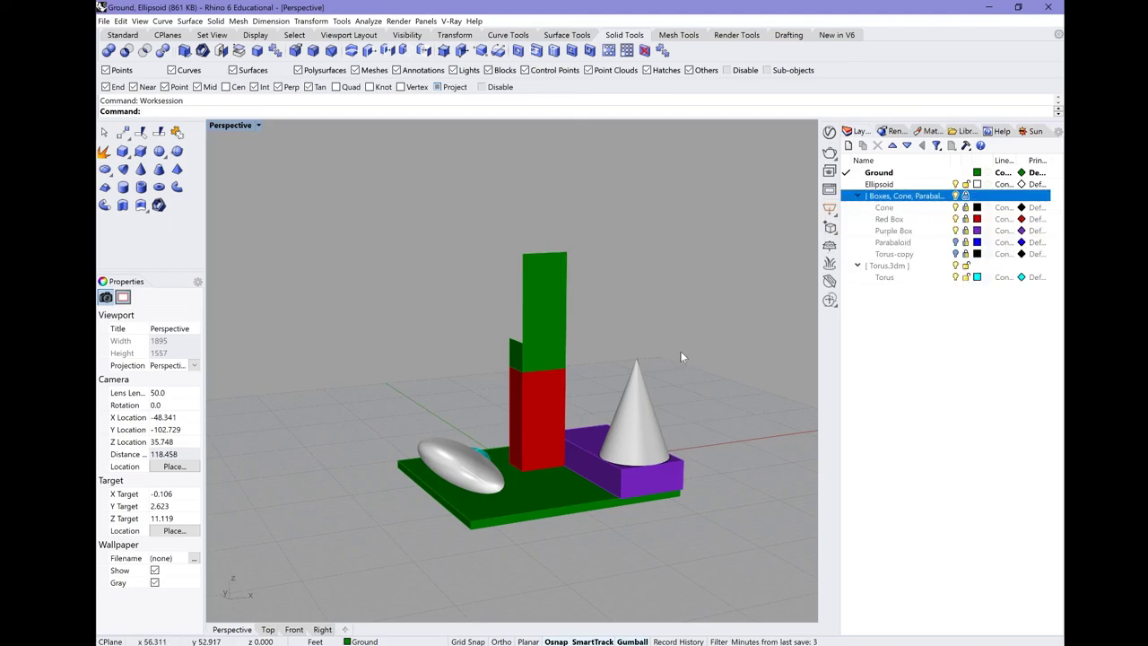
right_drag(686, 341, 687, 305)
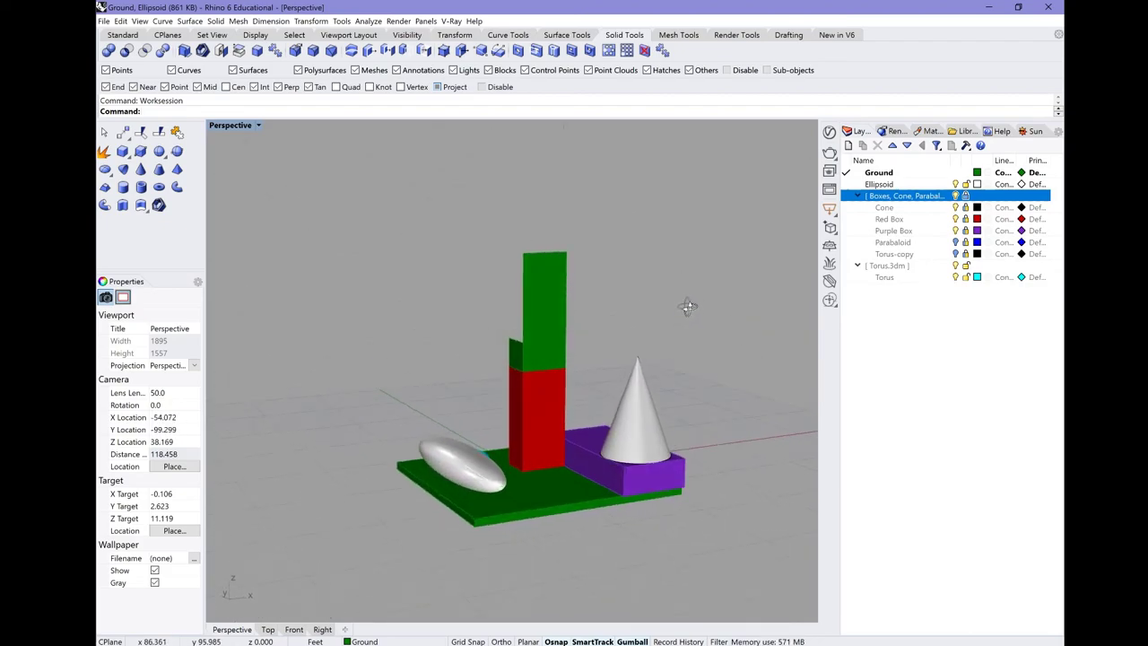
mouse_move(97, 179)
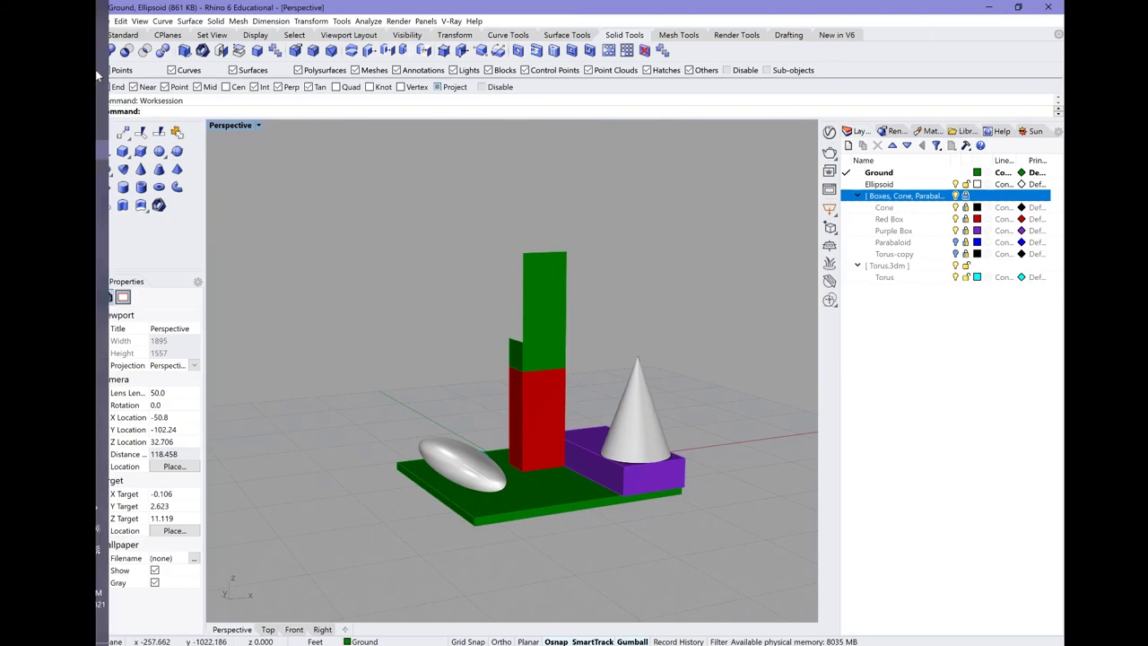
click(116, 70)
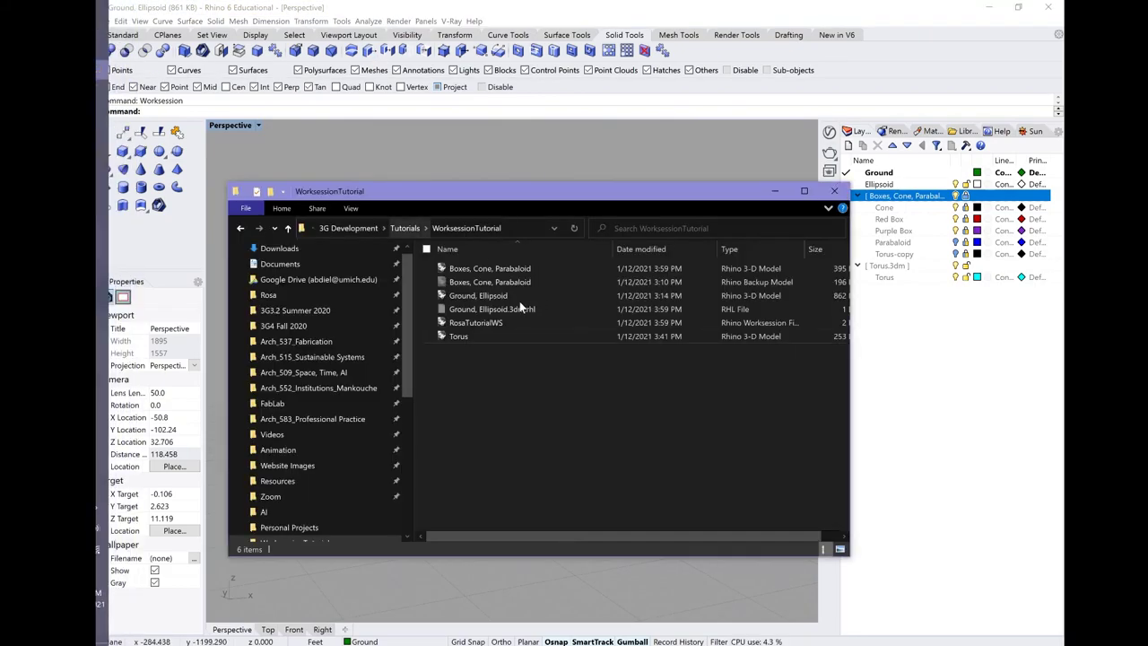
click(484, 335)
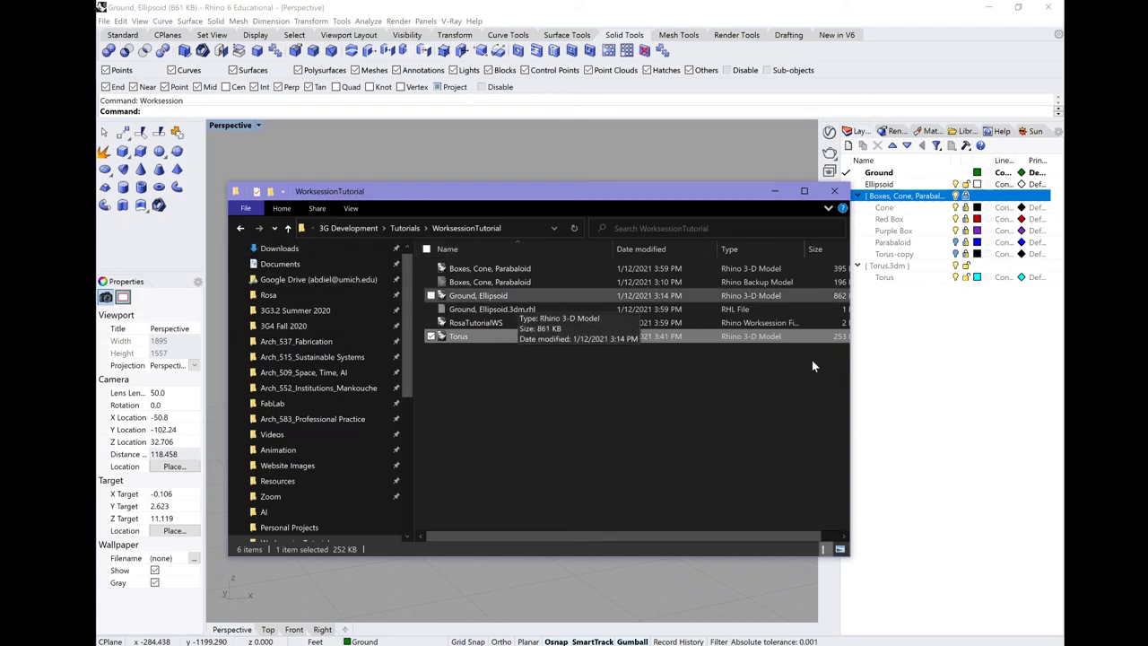
click(908, 384)
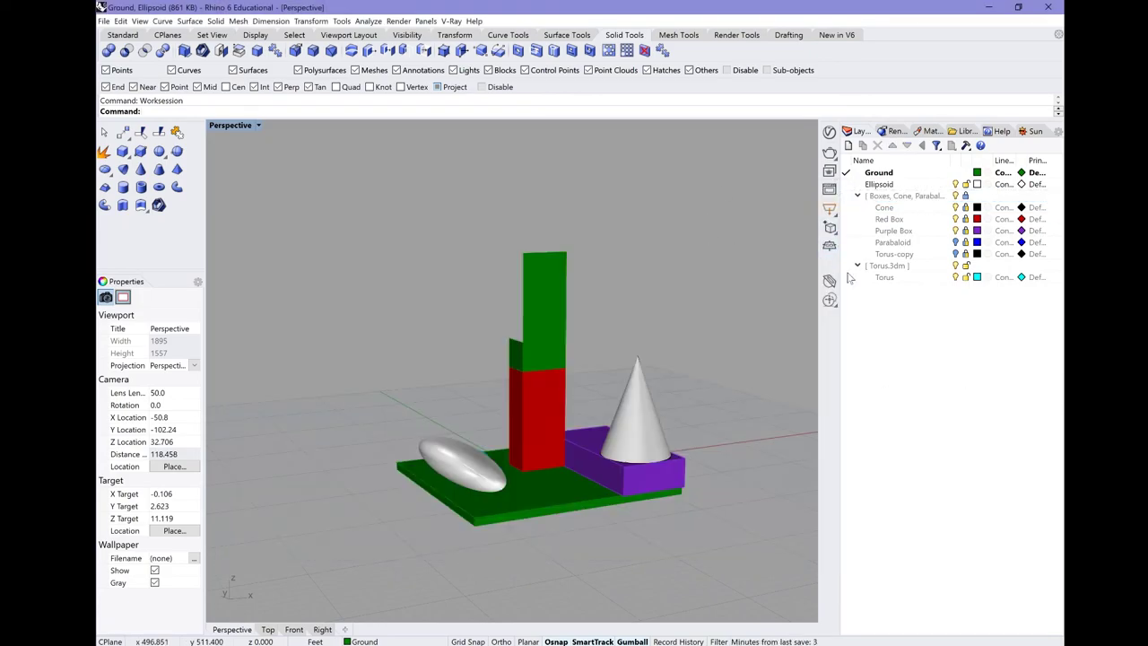
click(890, 267)
right_click(890, 269)
mouse_move(897, 275)
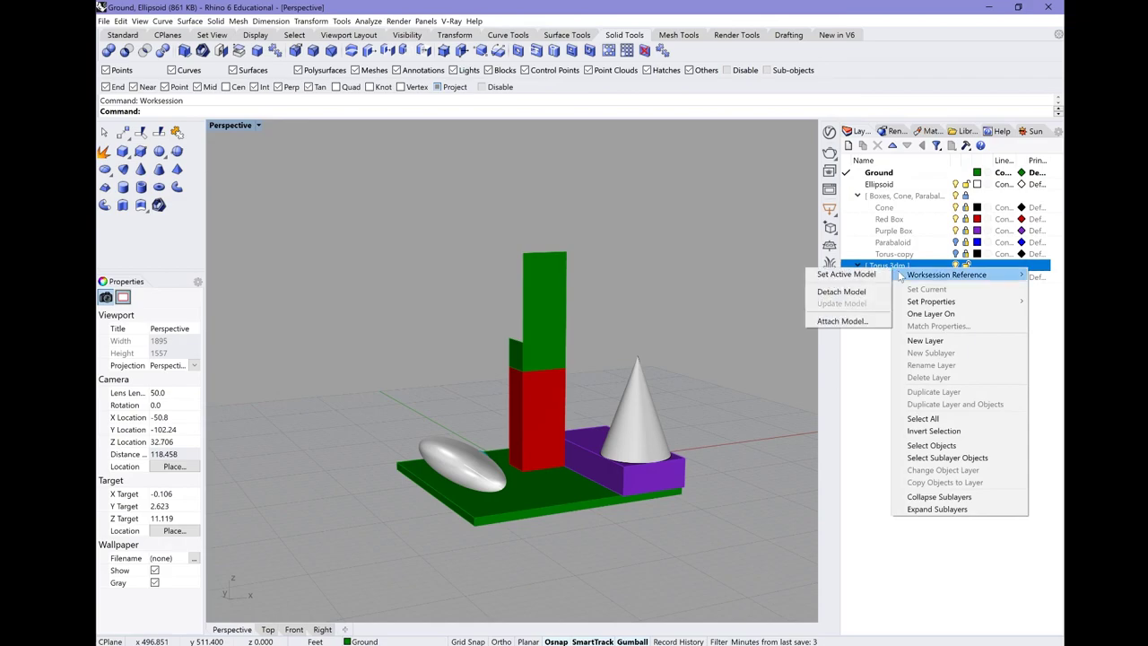
click(693, 262)
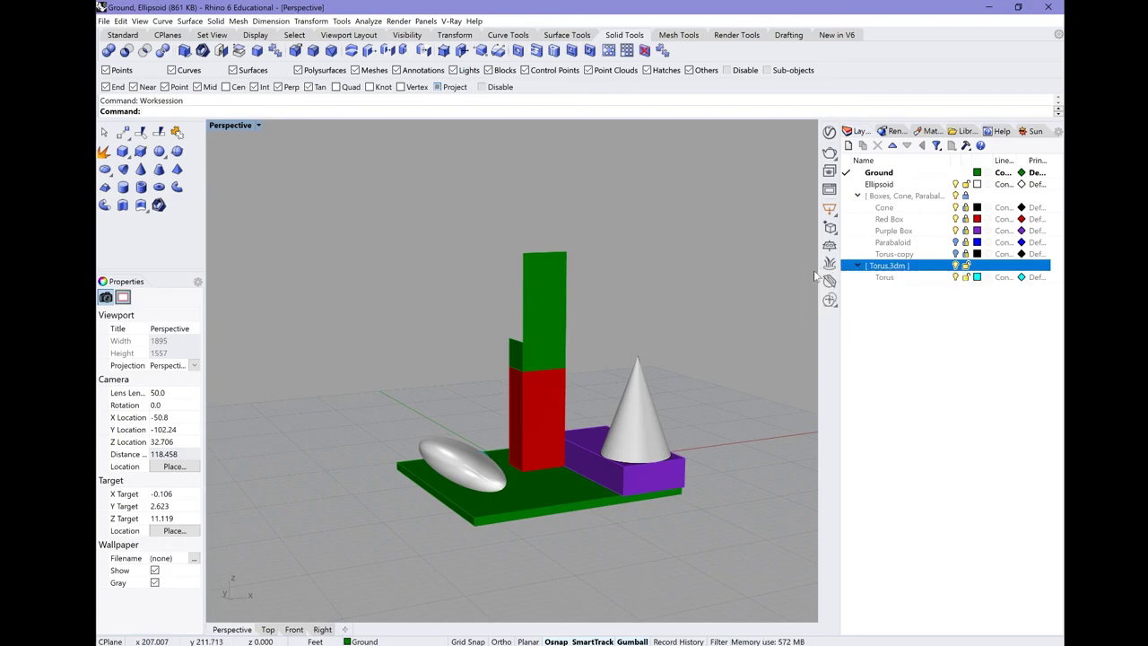
right_click(872, 271)
mouse_move(897, 276)
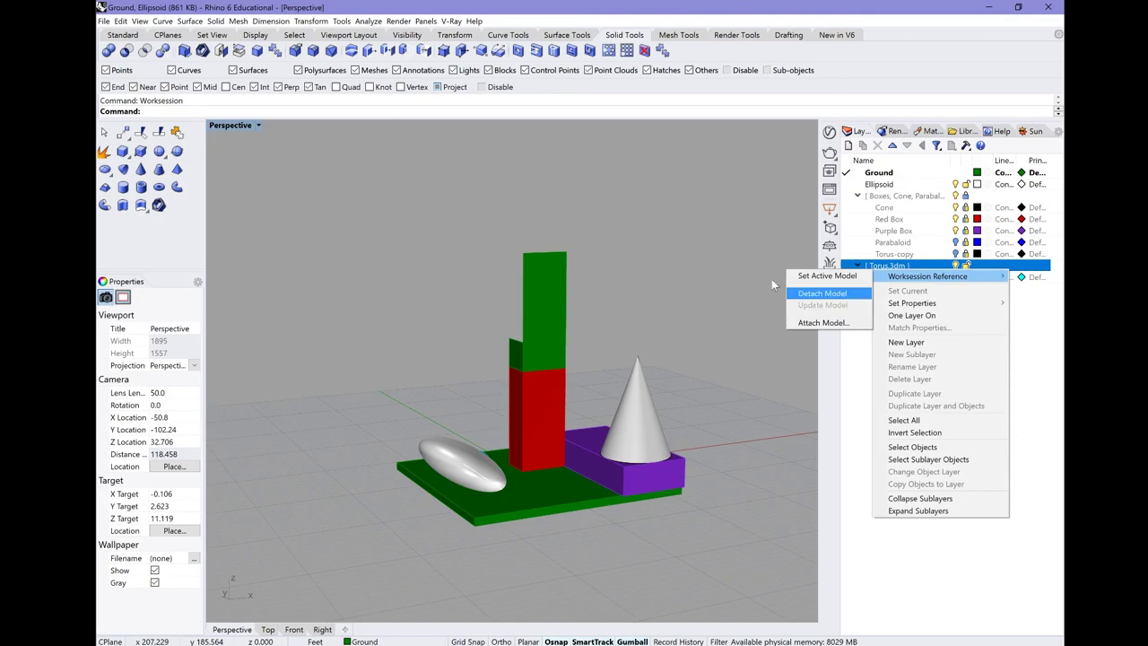
click(658, 229)
right_drag(658, 229, 691, 215)
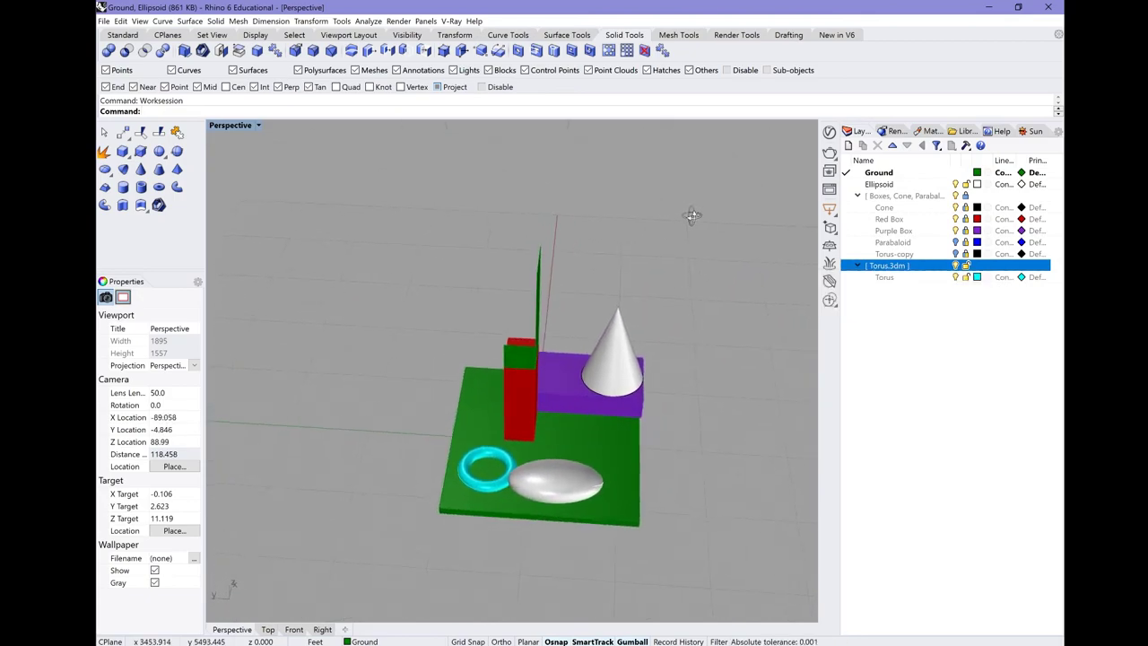